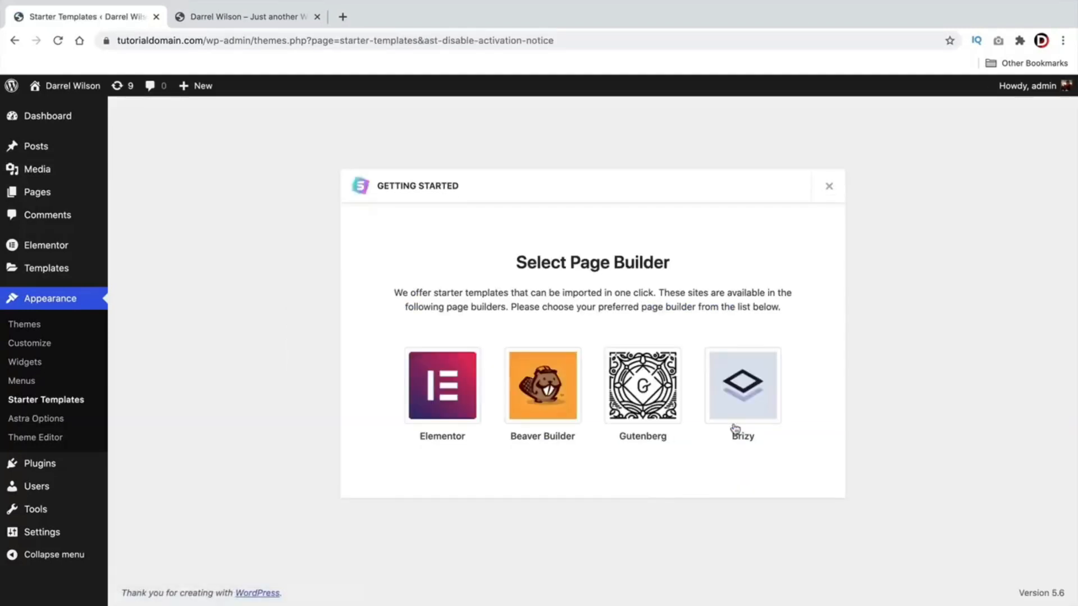
# Choose Elementor as the page builder and browse its starter templates.
pyautogui.click(437, 384)
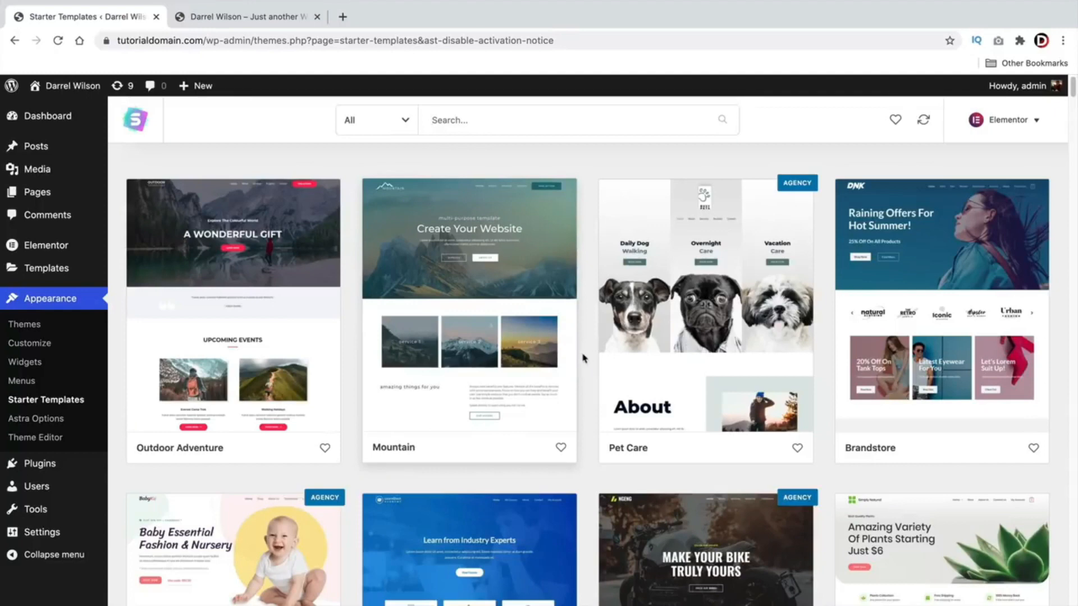
pyautogui.scroll(-4, 589, 354)
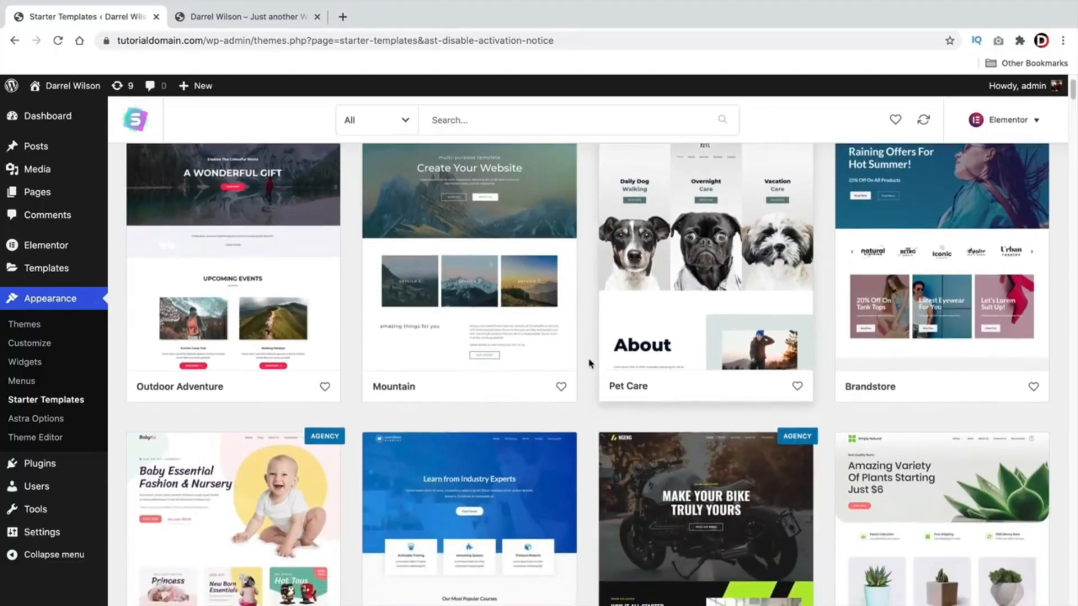
pyautogui.scroll(-5, 587, 366)
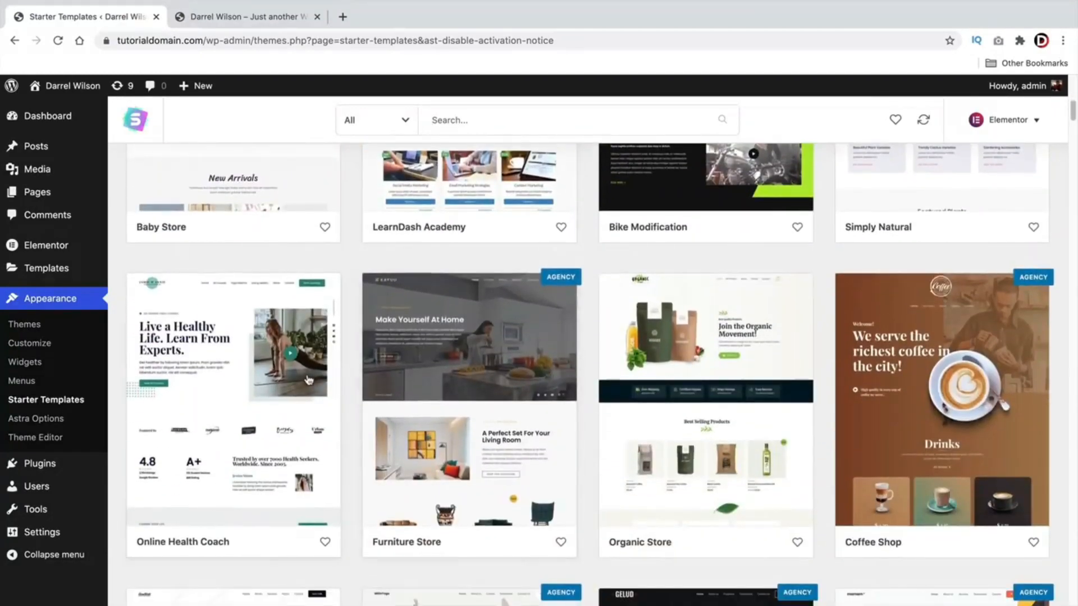
# Preview the All Courses, About and Contact pages of the Online Health Coach template, and return to the template list.
pyautogui.click(289, 373)
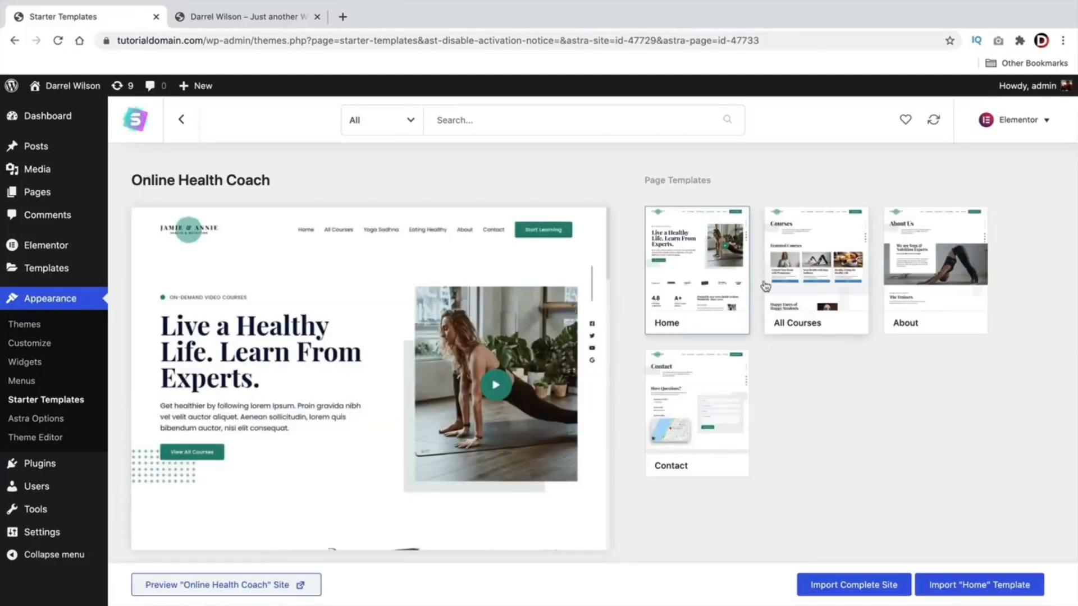
pyautogui.click(784, 268)
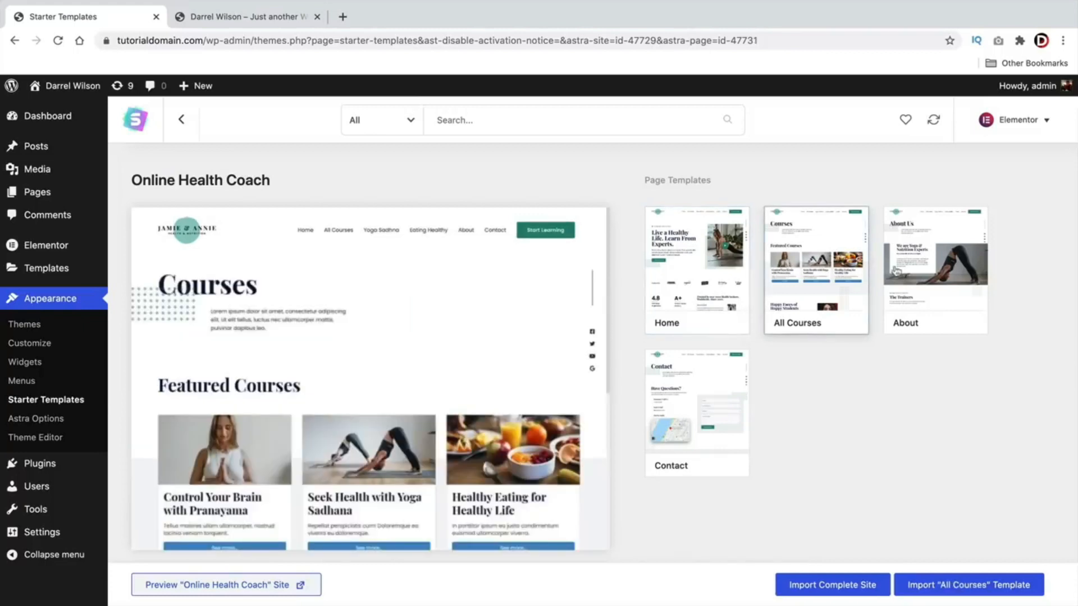
pyautogui.click(922, 270)
pyautogui.click(689, 416)
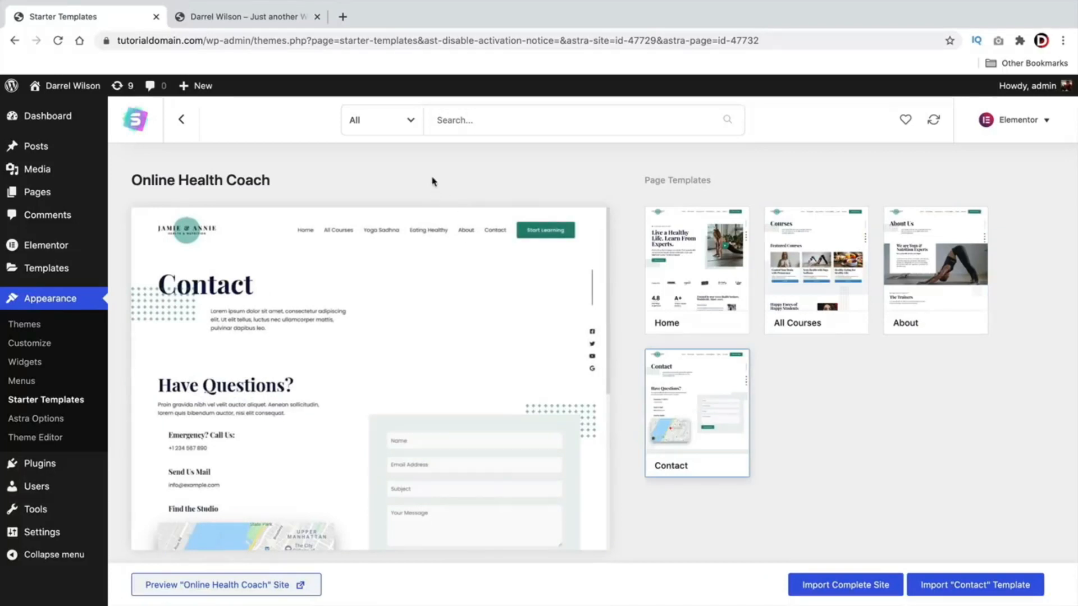
pyautogui.click(183, 121)
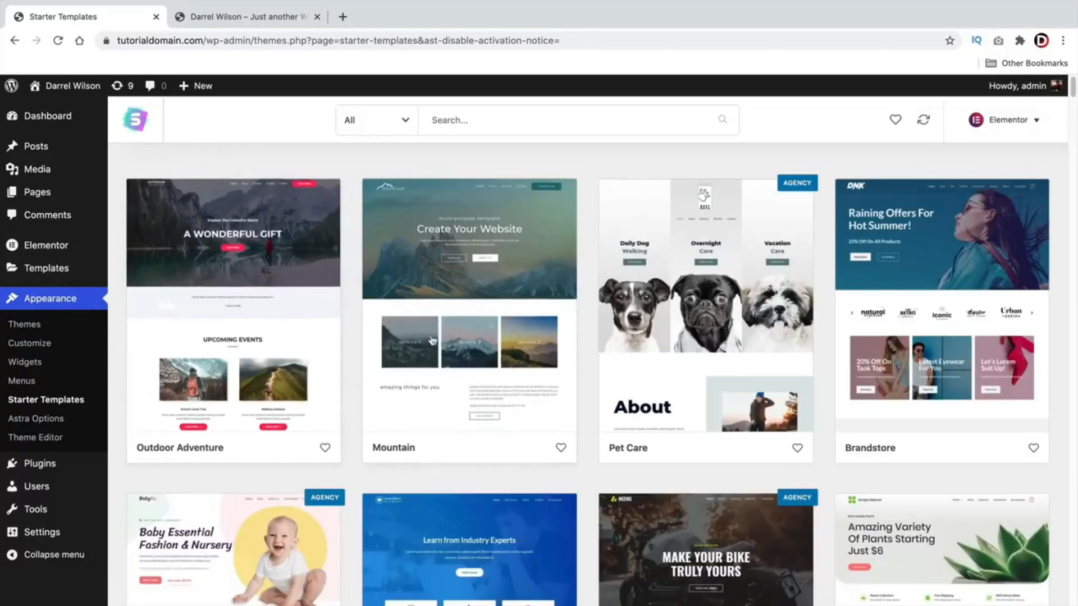
# Import the complete Mountain site with Delete Previously Imported Site enabled alongside the customizer settings, widgets, plugins and content.
pyautogui.click(456, 321)
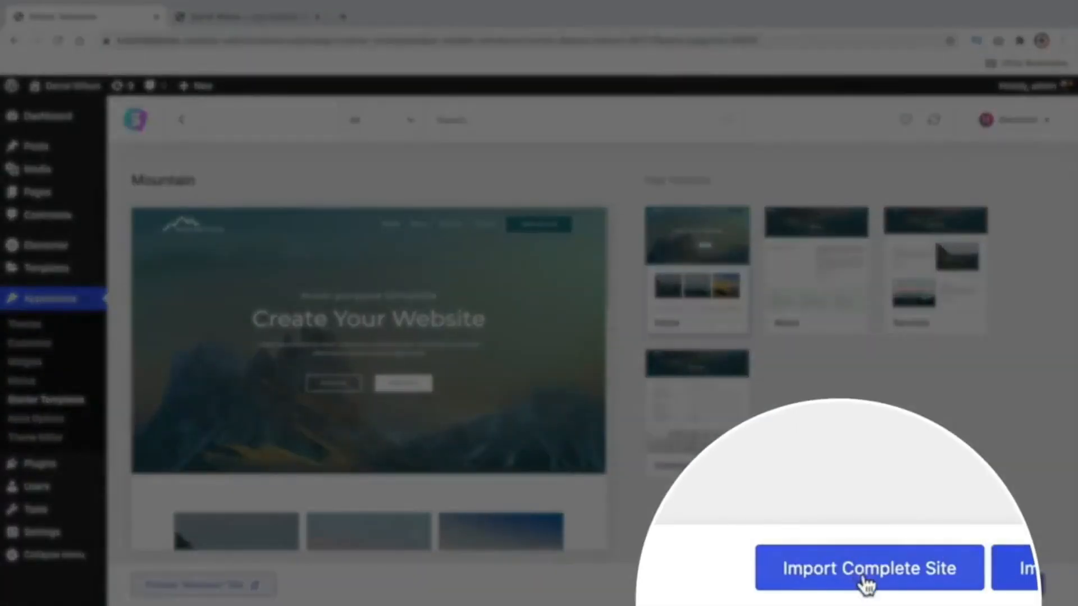
pyautogui.click(854, 587)
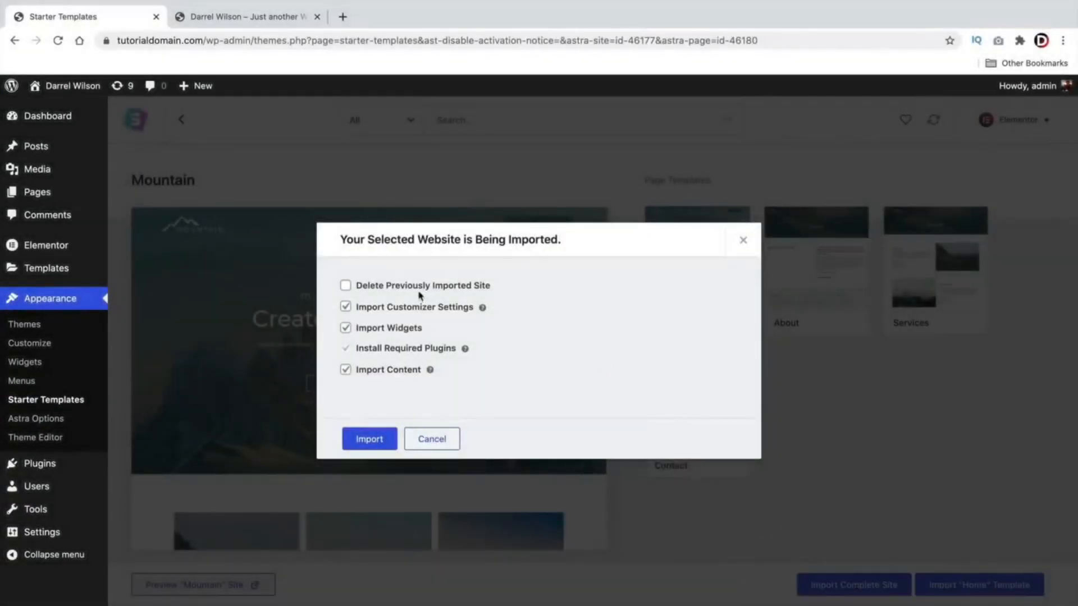
pyautogui.click(347, 285)
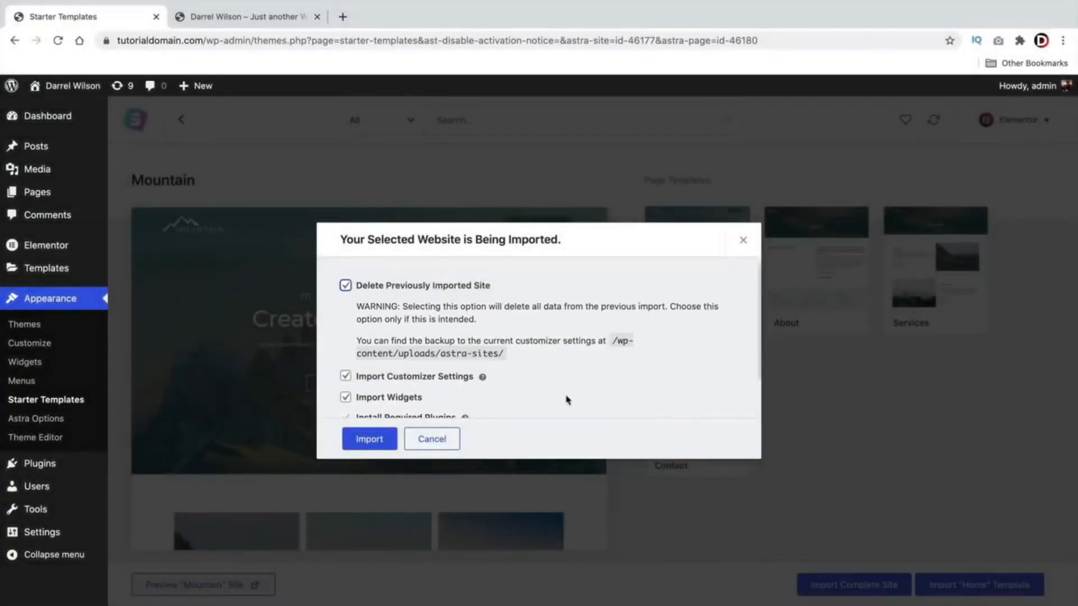
pyautogui.click(438, 286)
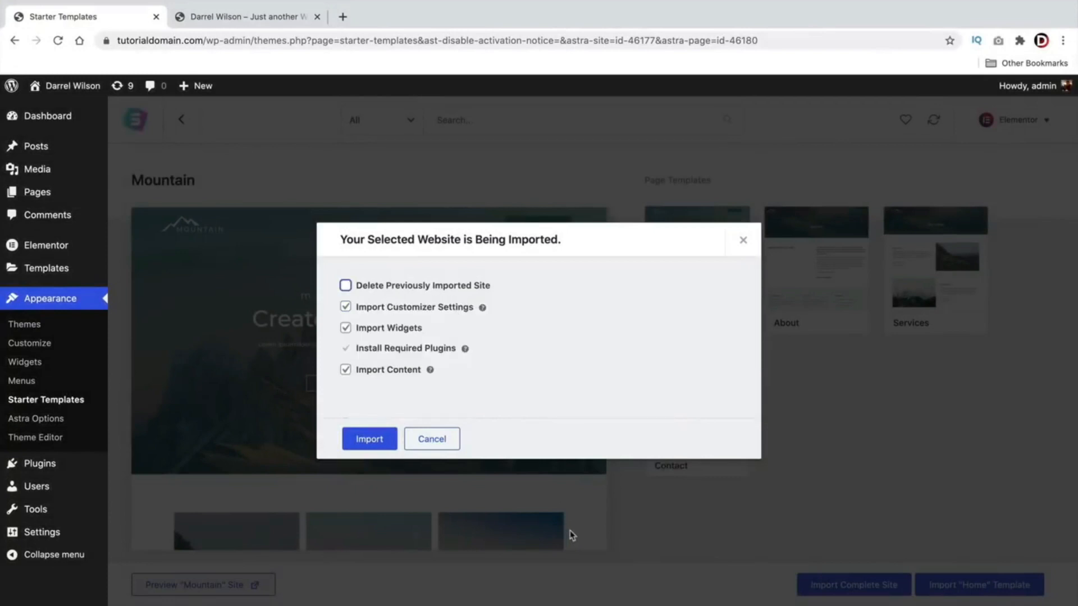
pyautogui.click(425, 287)
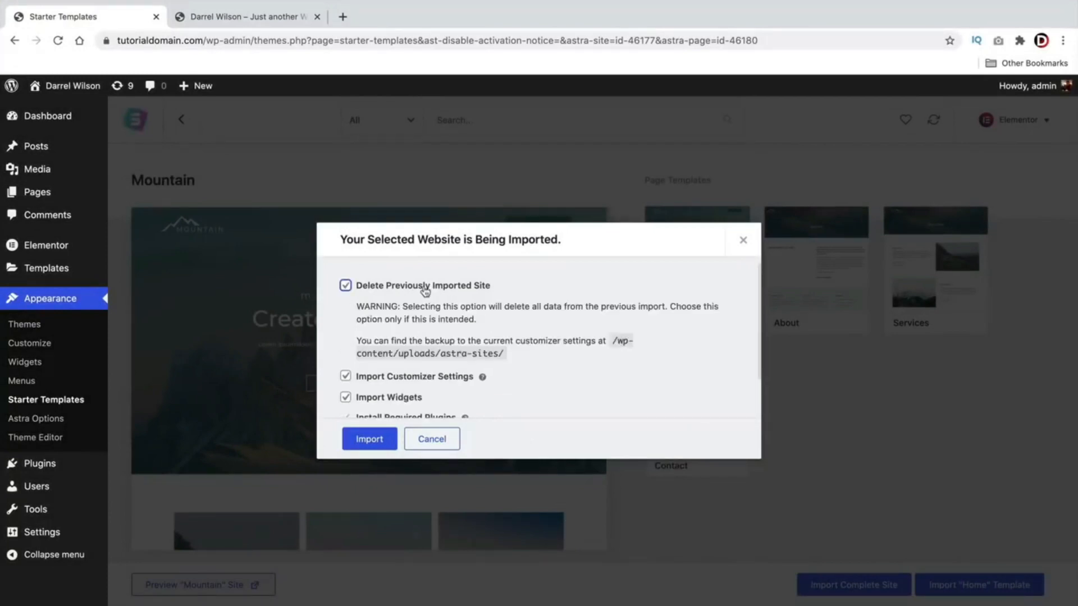
pyautogui.scroll(-2, 400, 404)
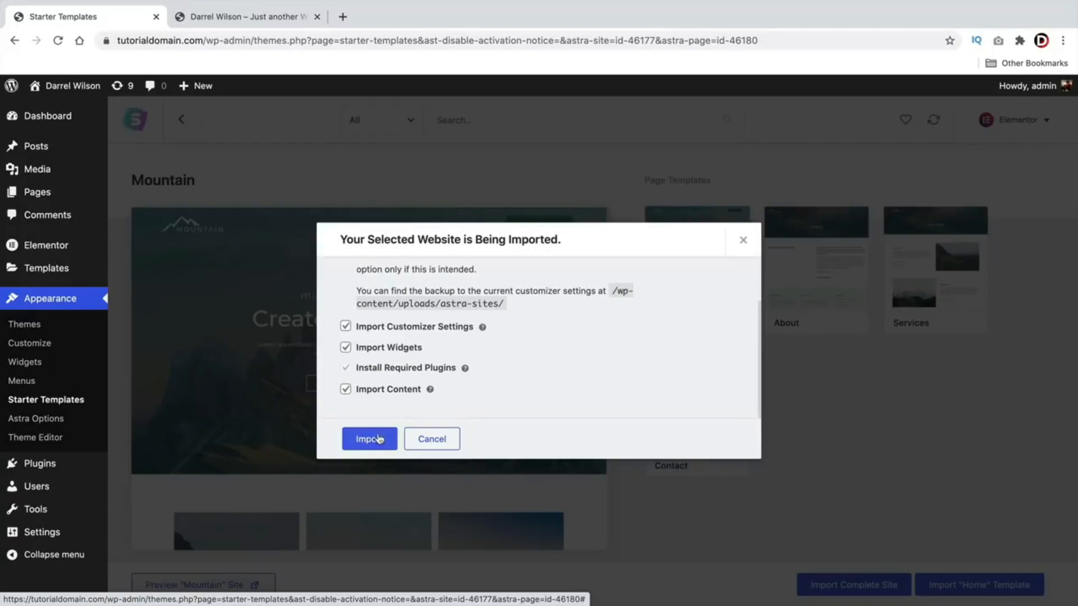
pyautogui.click(379, 439)
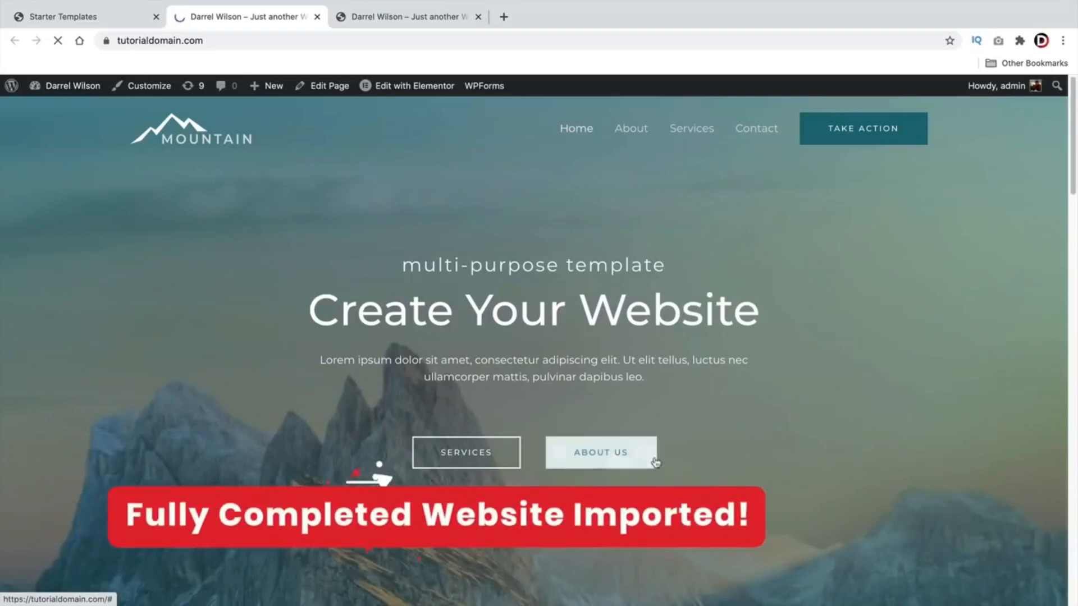
# Review the imported Mountain home page on the live site from the hero section down to the footer.
pyautogui.scroll(-8, 765, 448)
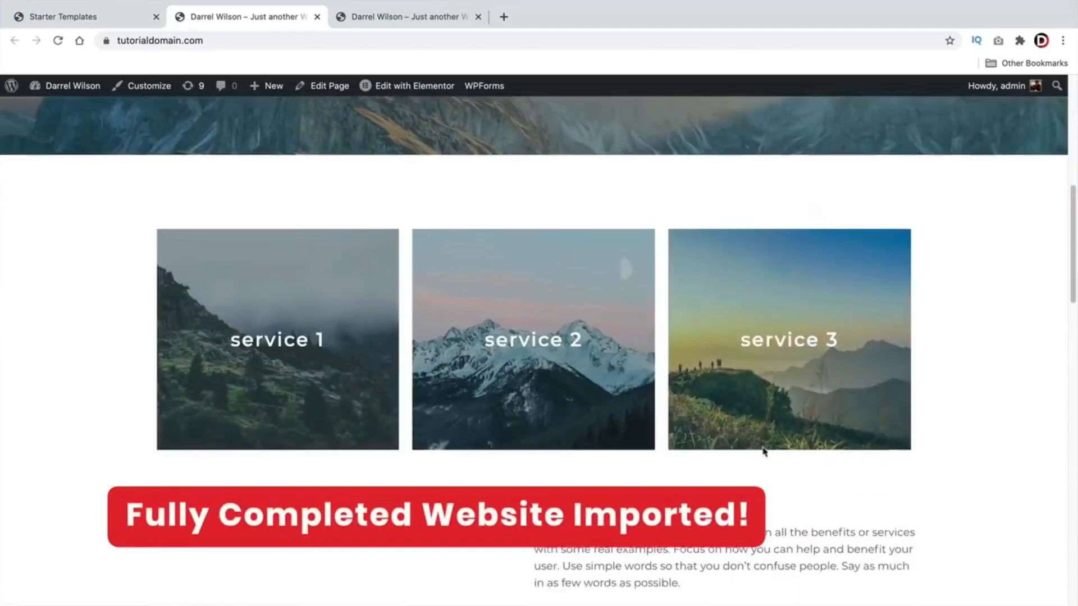
pyautogui.scroll(-12, 763, 449)
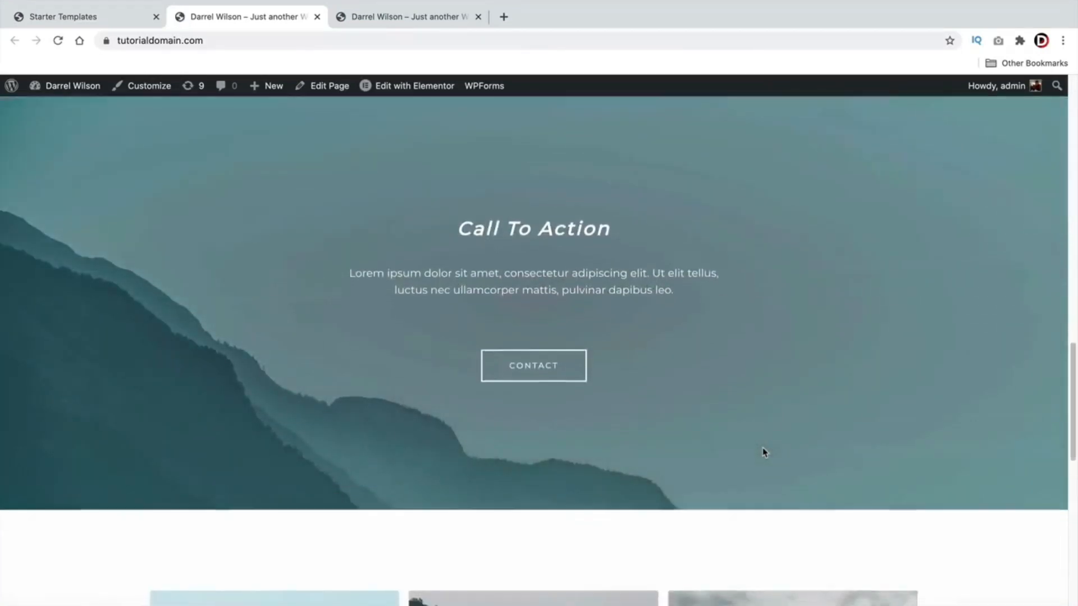
pyautogui.scroll(-12, 762, 452)
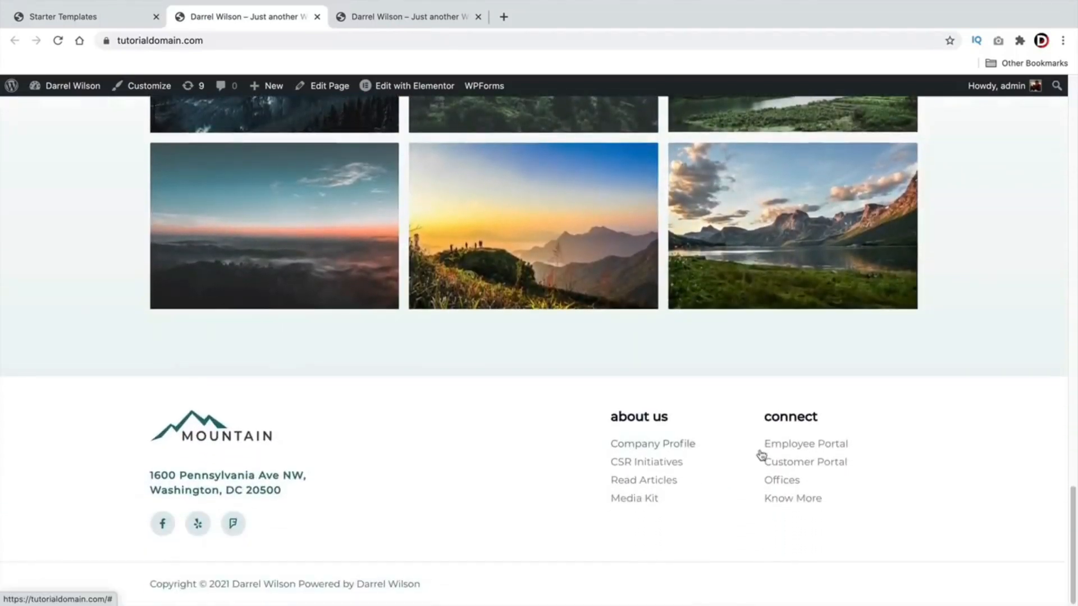
pyautogui.scroll(10, 762, 455)
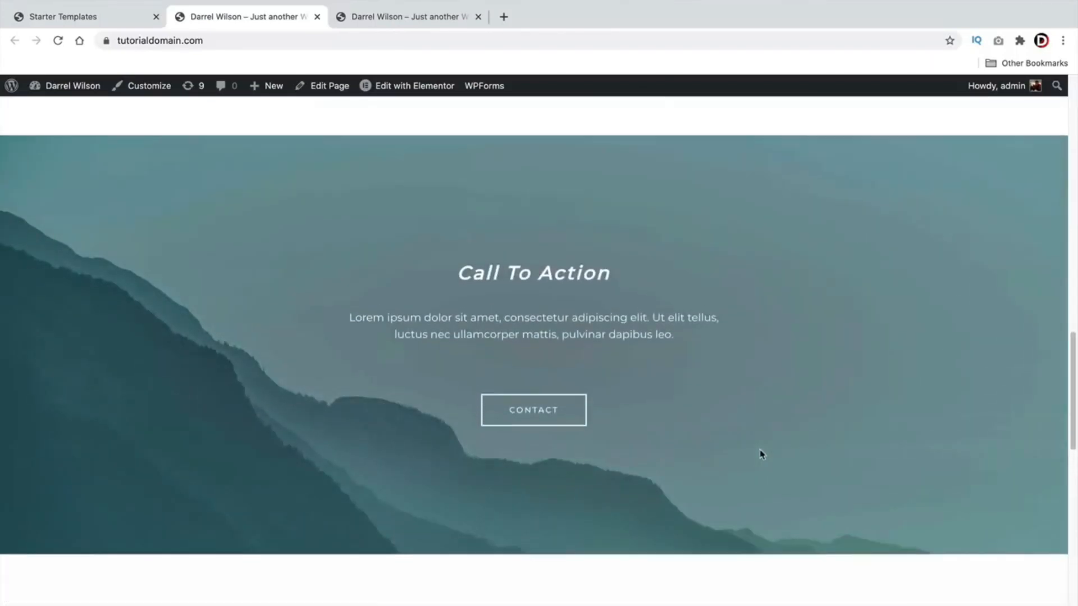
pyautogui.scroll(15, 761, 455)
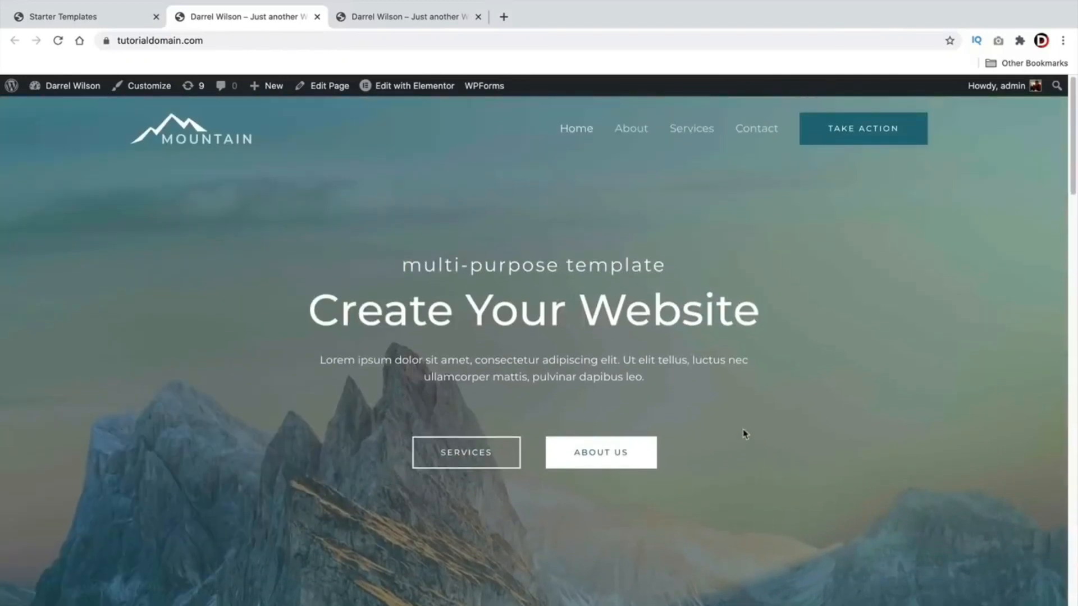
pyautogui.moveTo(393, 88)
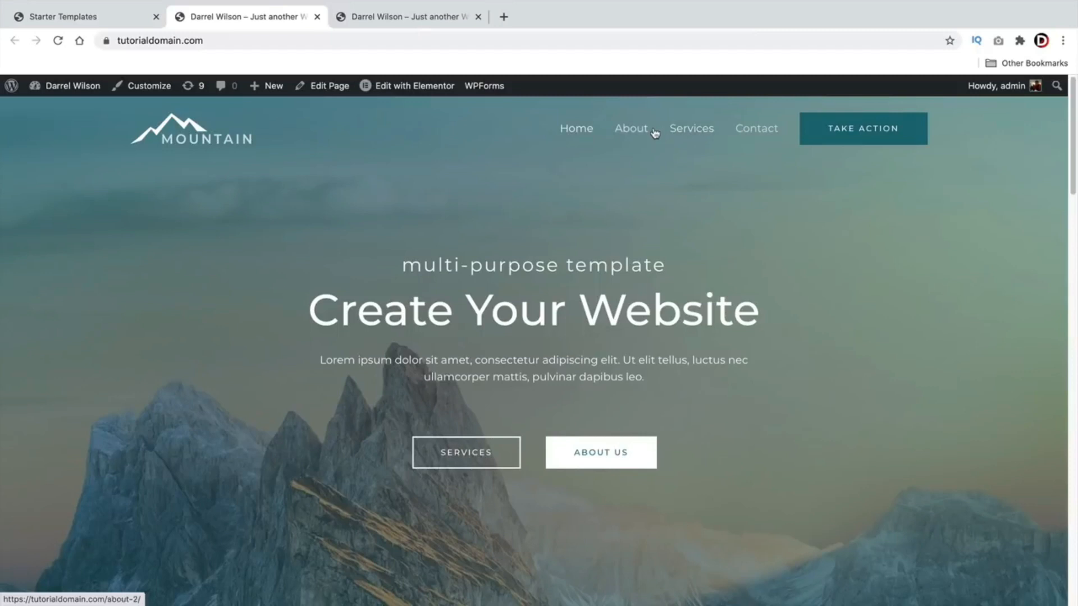
# Create a new page titled "terms".
pyautogui.moveTo(266, 91)
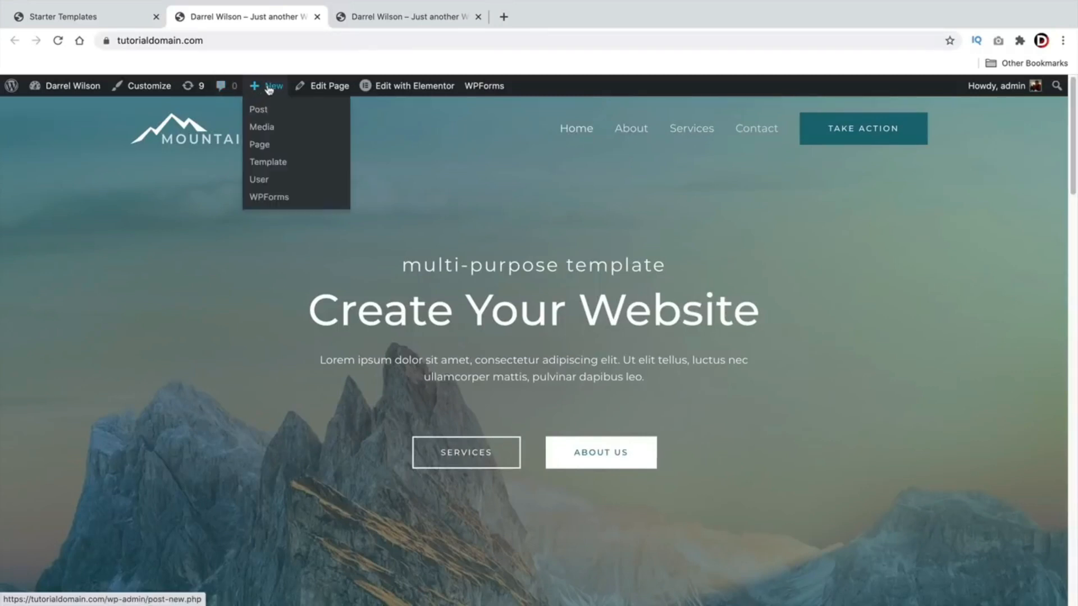
pyautogui.click(269, 147)
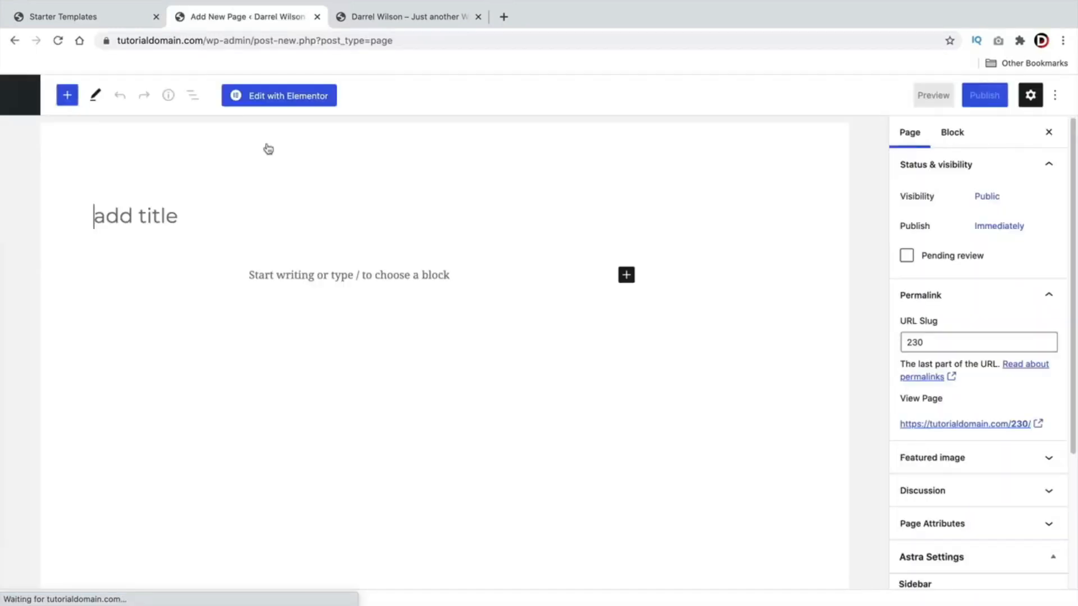
pyautogui.write('terms')
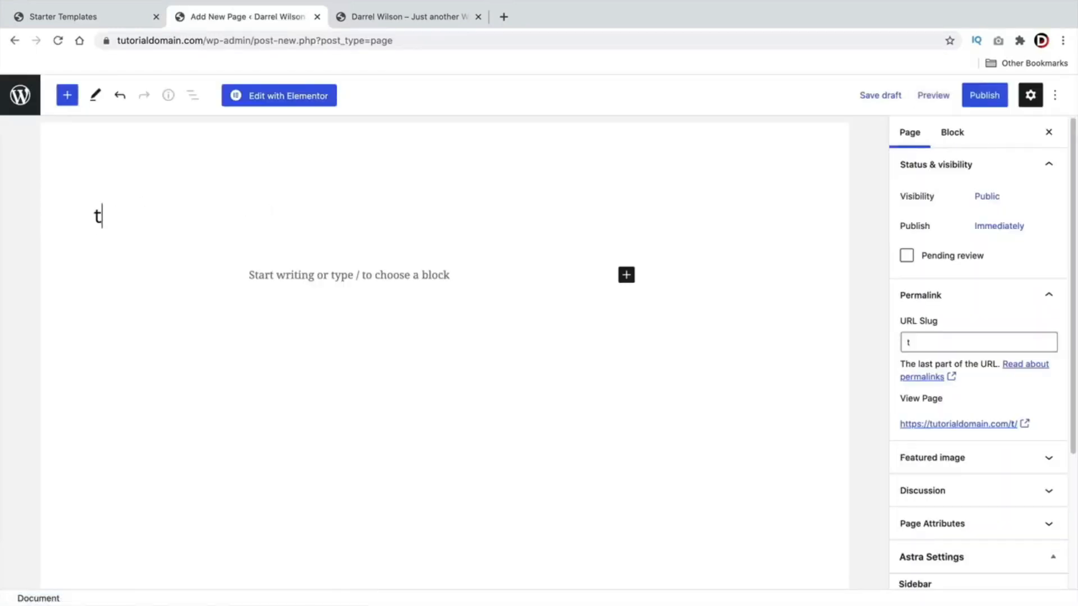
pyautogui.press('BackSpace')
pyautogui.press('BackSpace')
pyautogui.press('BackSpace')
pyautogui.press('BackSpace')
pyautogui.press('BackSpace')
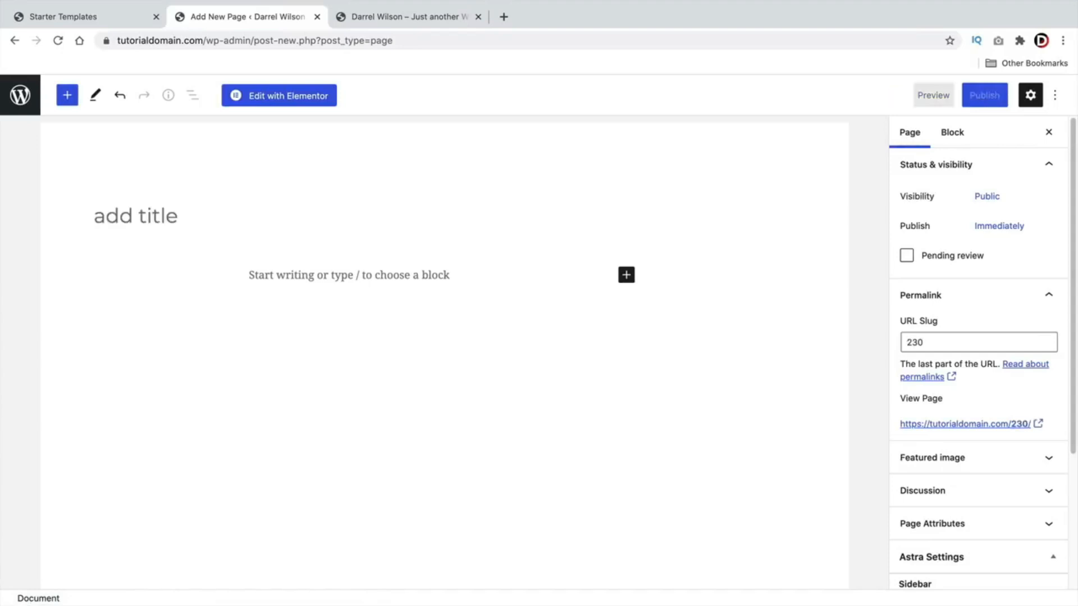
pyautogui.write('ter')
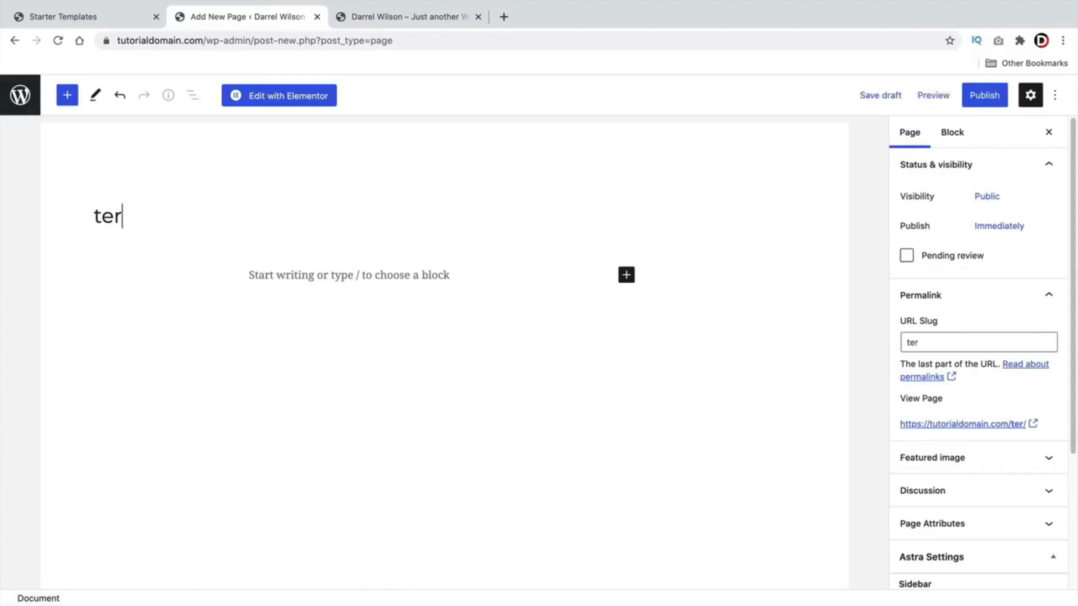
pyautogui.press('BackSpace')
pyautogui.press('BackSpace')
pyautogui.write('erms')
# Set the page's sidebar to No Sidebar and content layout to Full Width / Stretched, and publish the page.
pyautogui.scroll(-3, 898, 461)
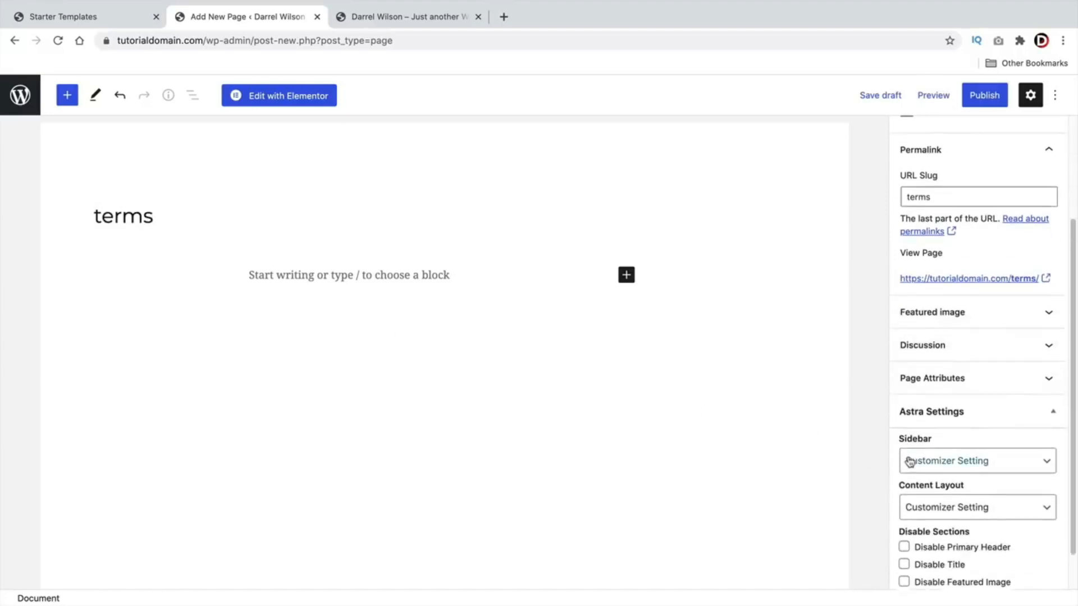
pyautogui.click(930, 453)
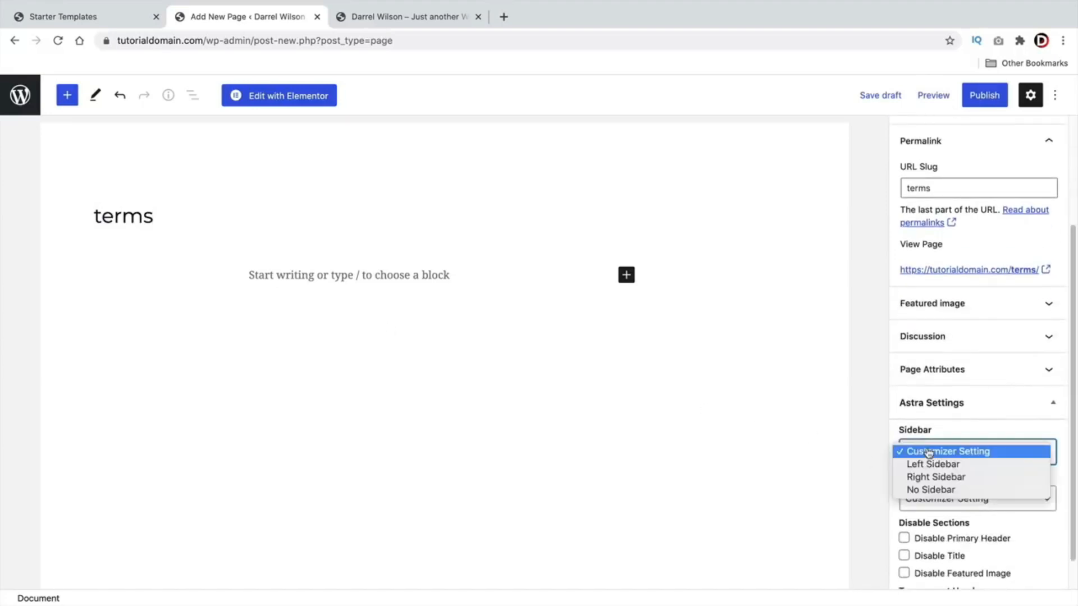
pyautogui.click(932, 490)
pyautogui.click(946, 499)
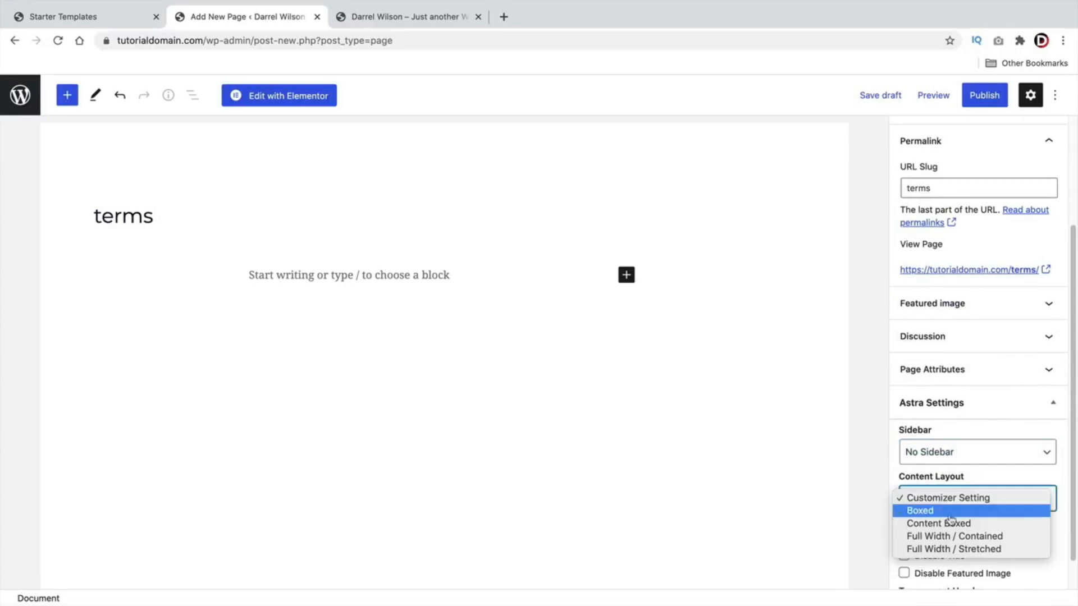
pyautogui.click(949, 549)
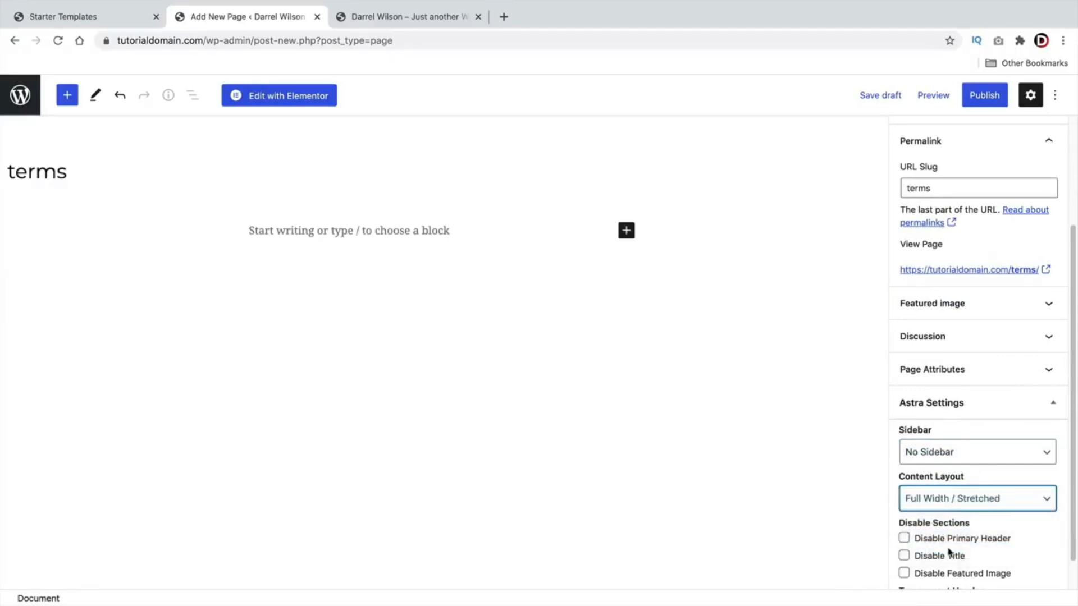
pyautogui.click(982, 98)
pyautogui.click(958, 100)
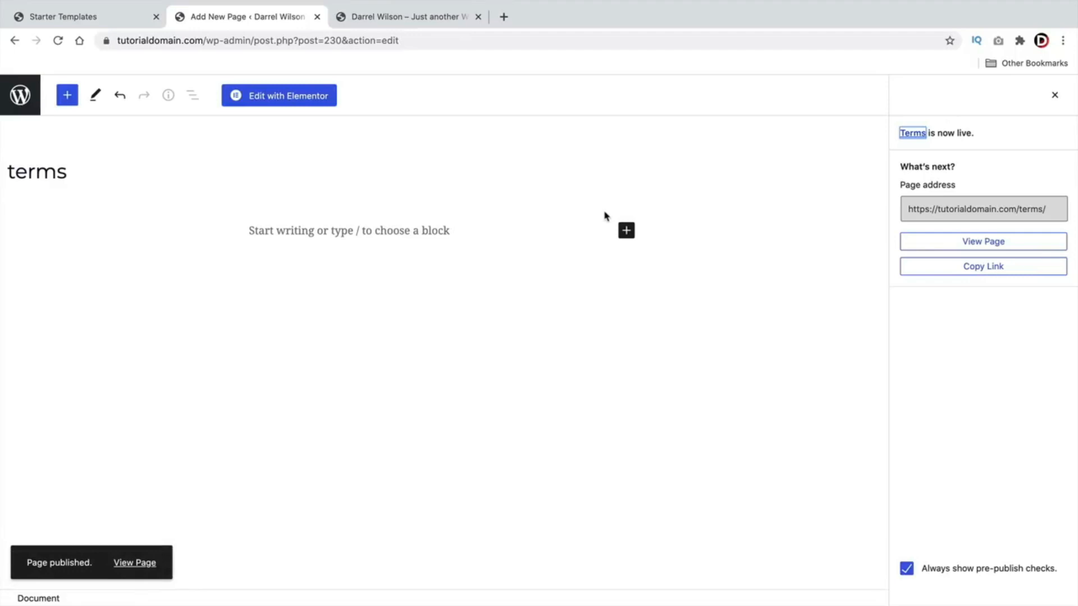
# Visit the live site from the Starter Templates admin page and look over the home page's header and hero section.
pyautogui.click(74, 17)
pyautogui.click(745, 244)
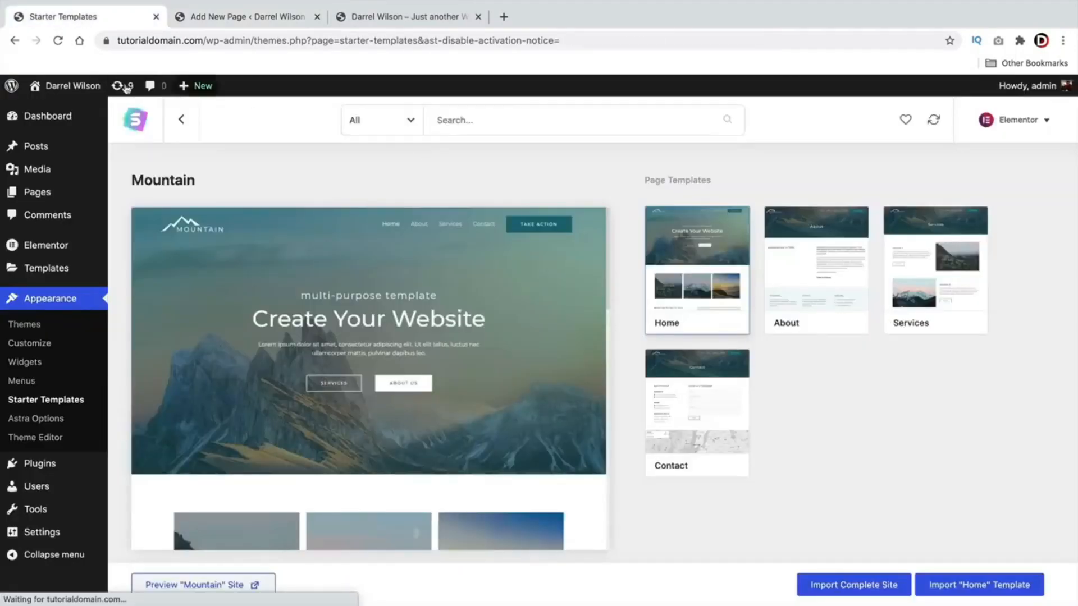
pyautogui.moveTo(90, 87)
pyautogui.click(89, 111)
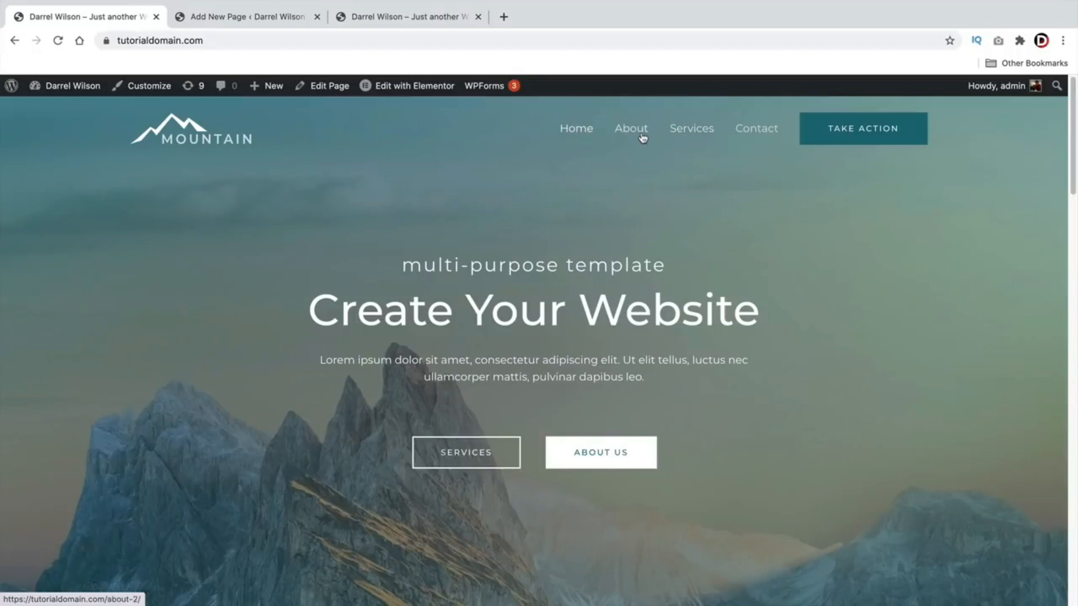
pyautogui.scroll(-3, 479, 356)
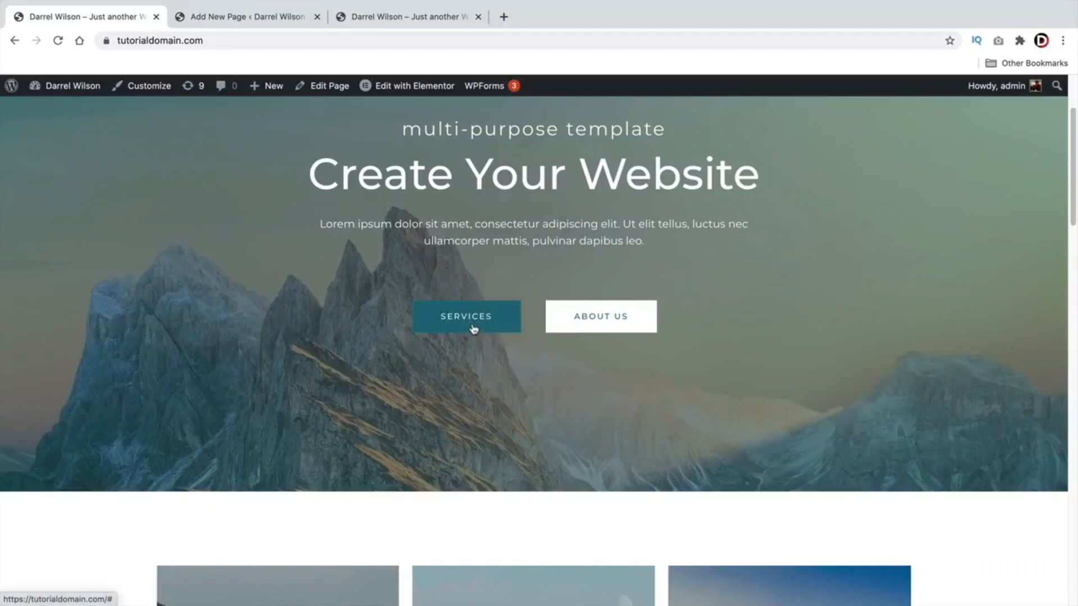
# Return to the terms page editor and view the published page on the live site.
pyautogui.click(250, 18)
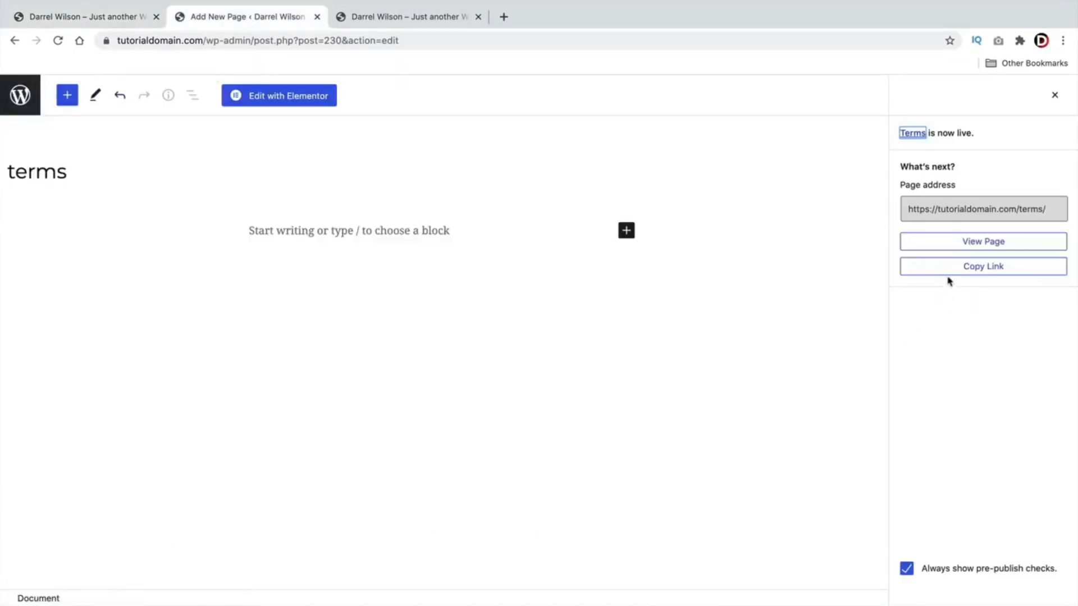
pyautogui.click(959, 248)
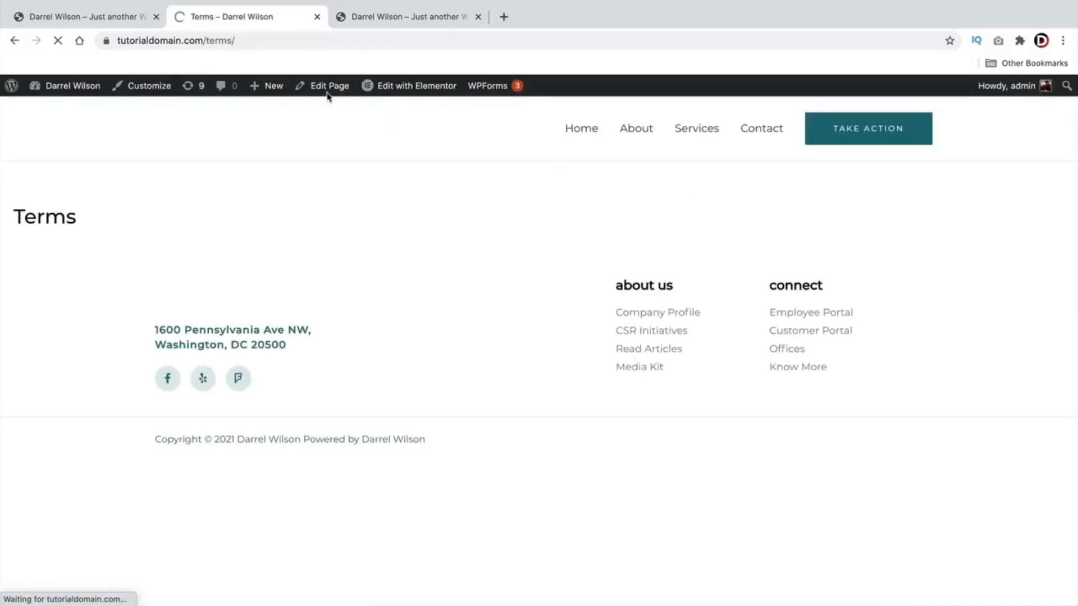
# Copy the terms page's web address and look over the home page's header navigation.
pyautogui.click(200, 40)
pyautogui.rightClick(200, 40)
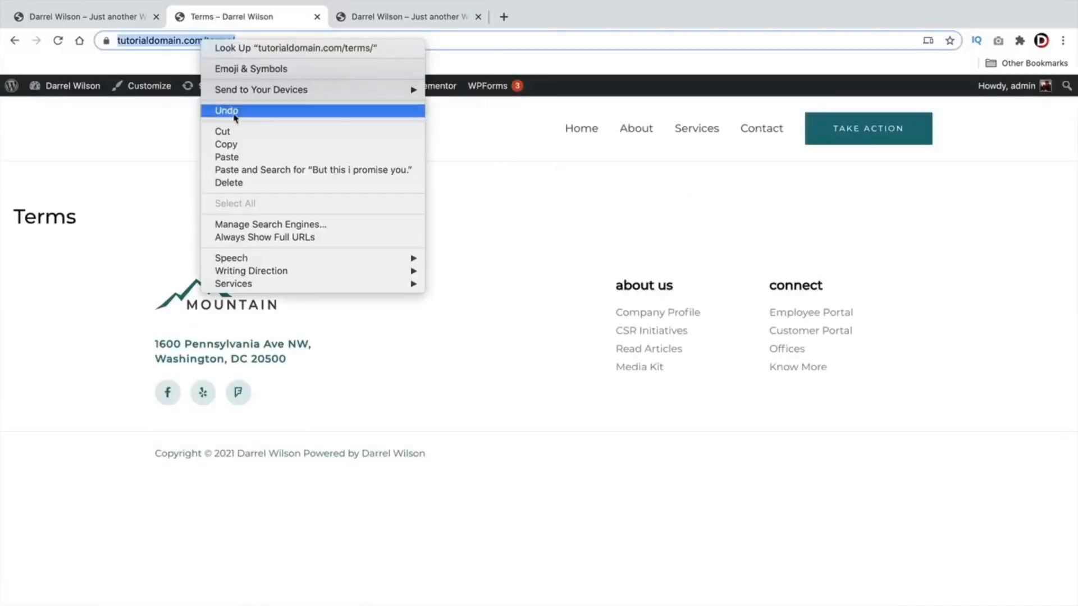
pyautogui.click(239, 146)
pyautogui.click(128, 20)
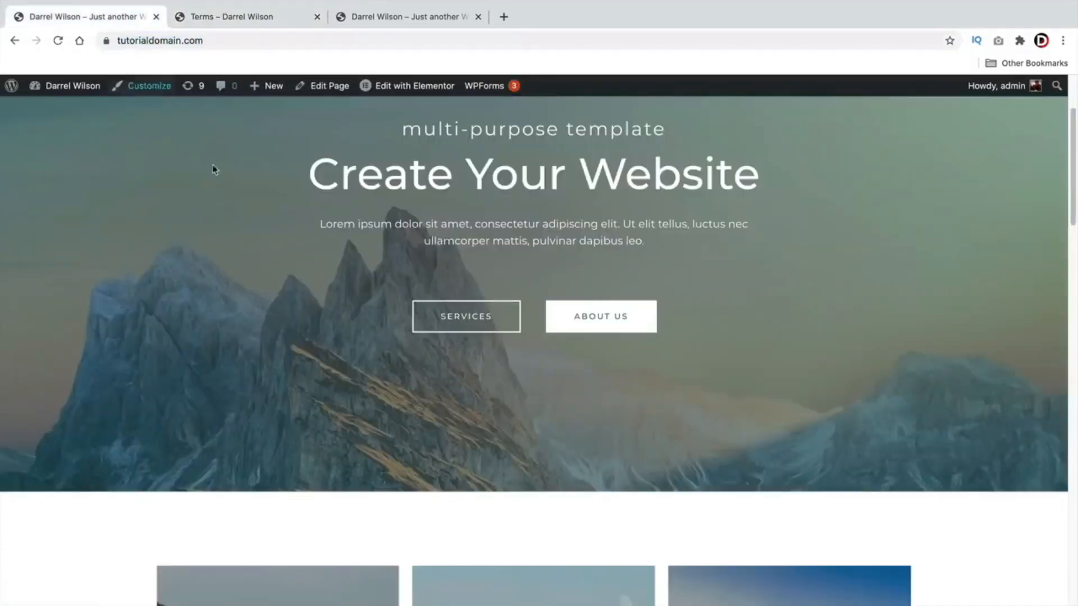
pyautogui.scroll(3, 460, 319)
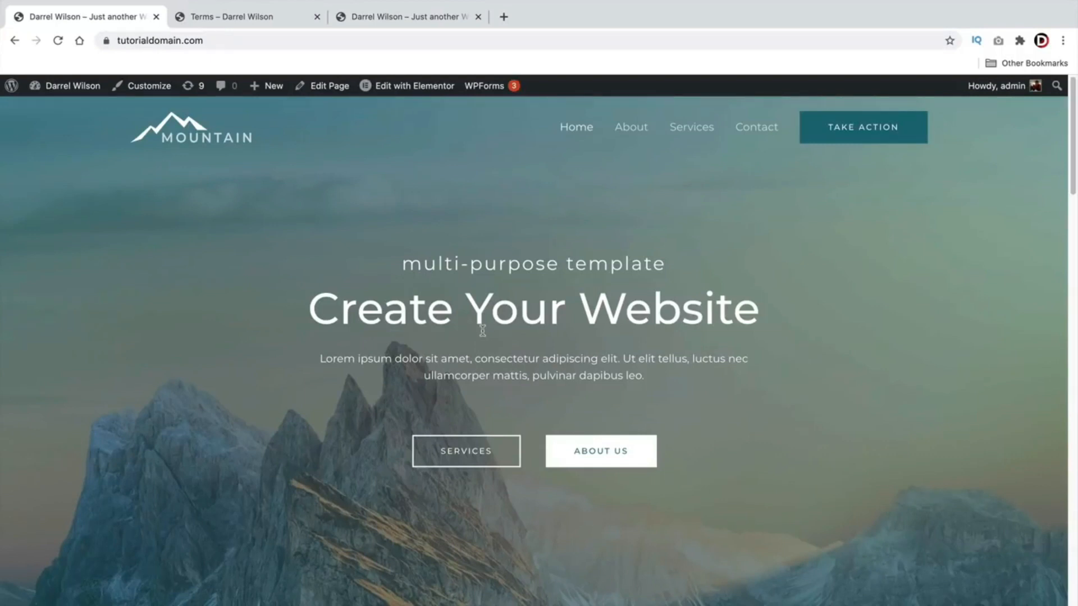
# Open the Menus page in the site's WordPress dashboard.
pyautogui.moveTo(45, 91)
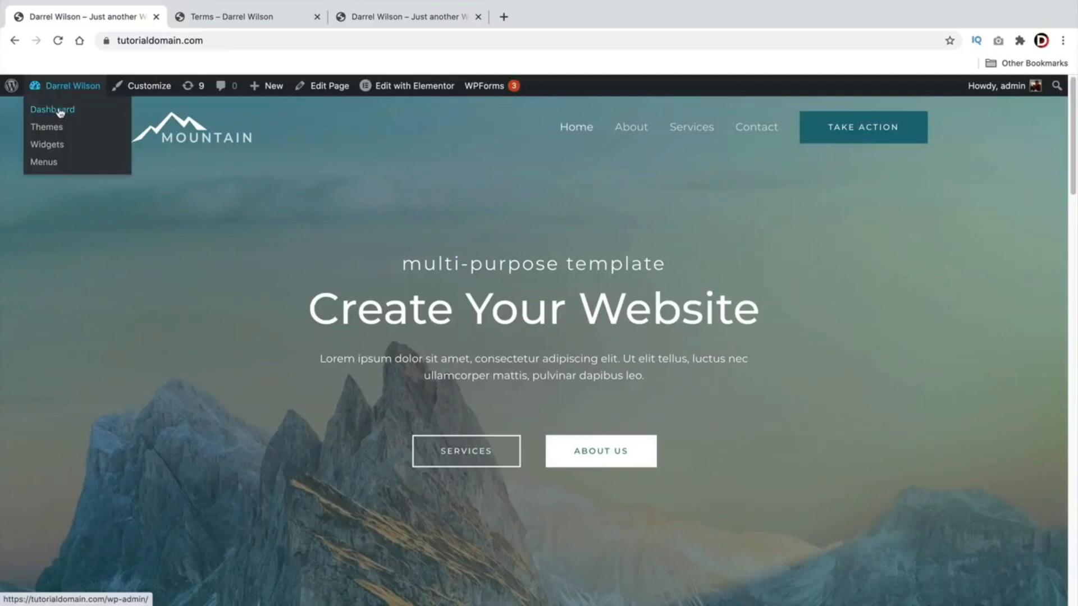
pyautogui.click(60, 112)
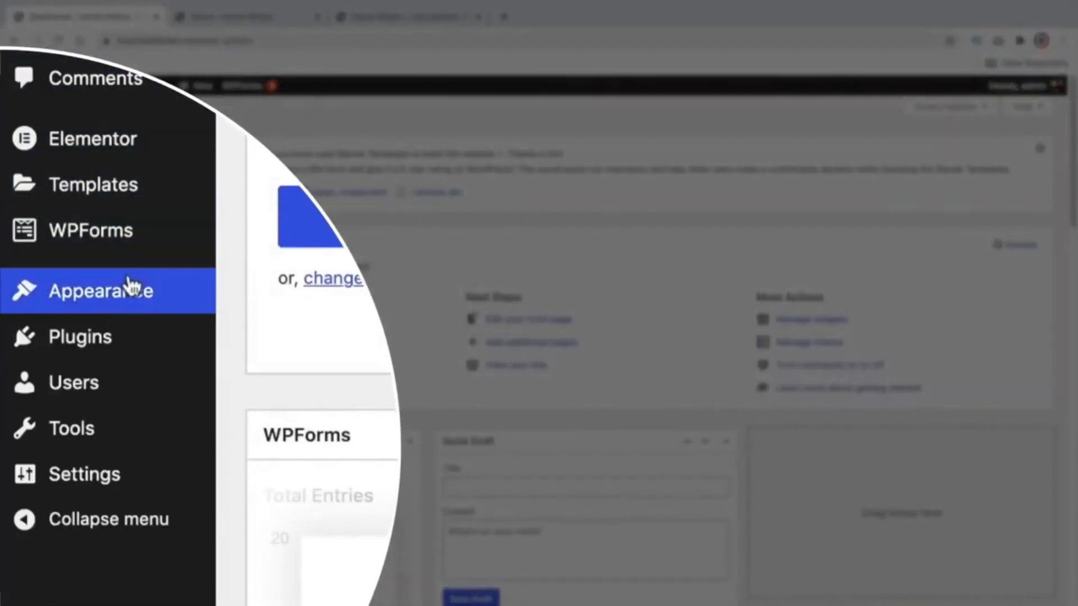
pyautogui.moveTo(134, 293)
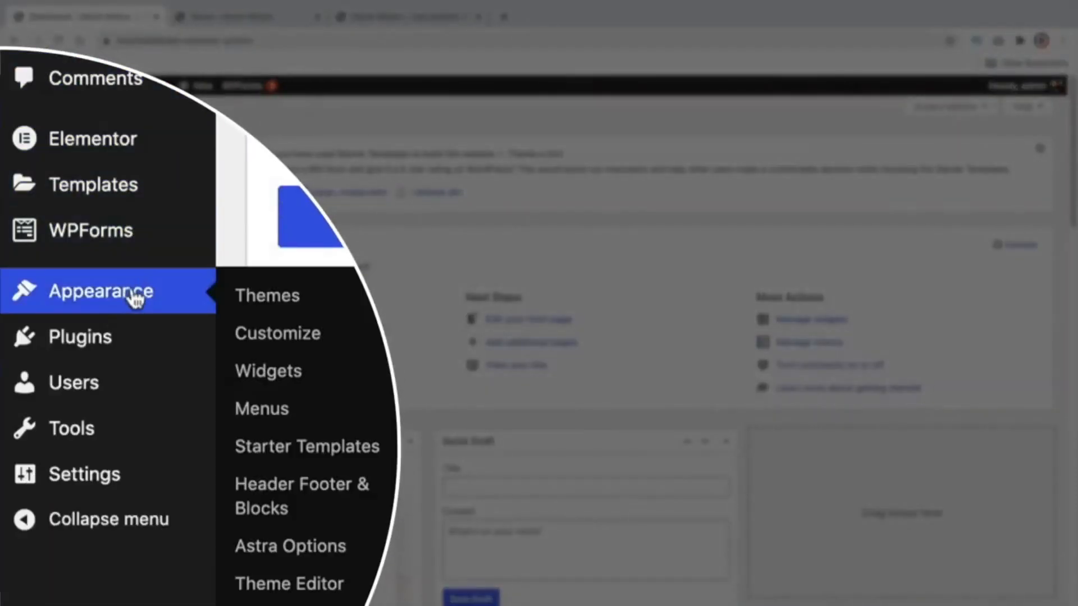
pyautogui.click(131, 423)
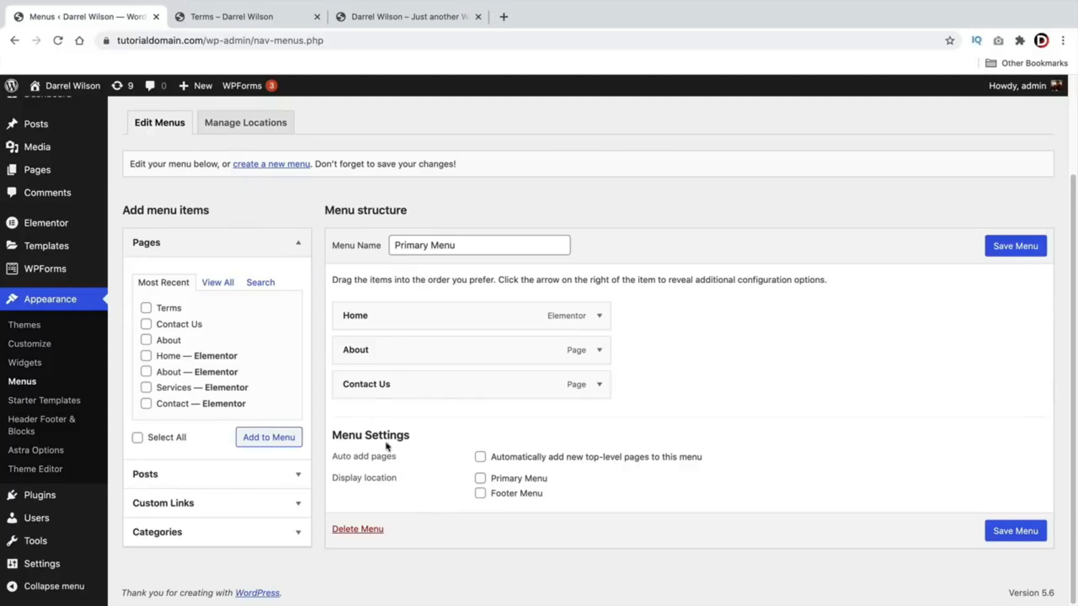
# Add the Elementor pages About, Services and Contact, plus the Terms page, to the Primary Menu.
pyautogui.click(146, 373)
pyautogui.click(146, 388)
pyautogui.click(146, 403)
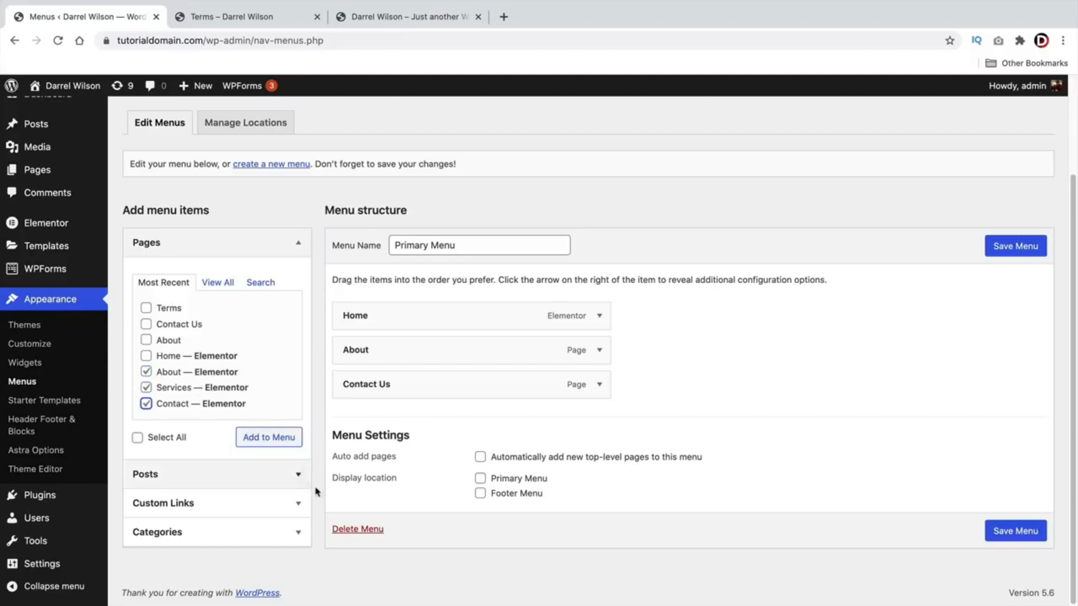
pyautogui.click(284, 444)
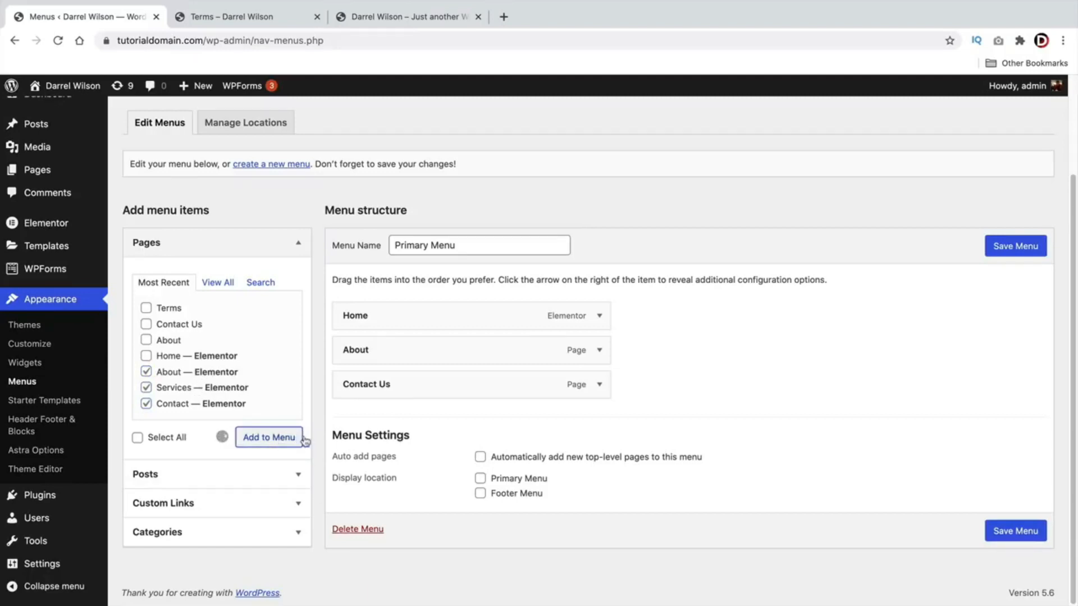
pyautogui.click(147, 309)
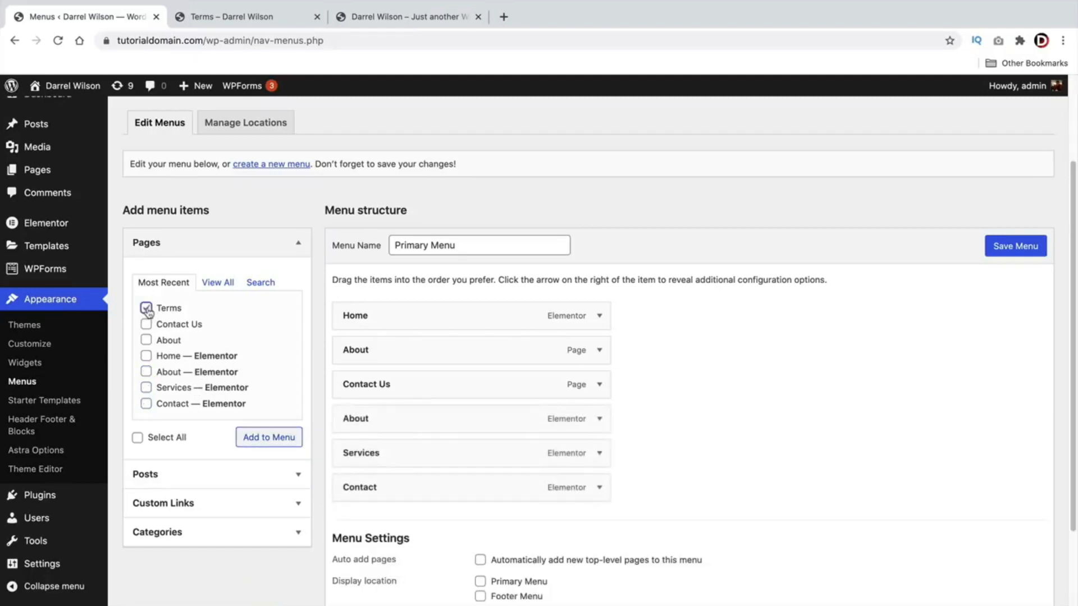
pyautogui.click(266, 442)
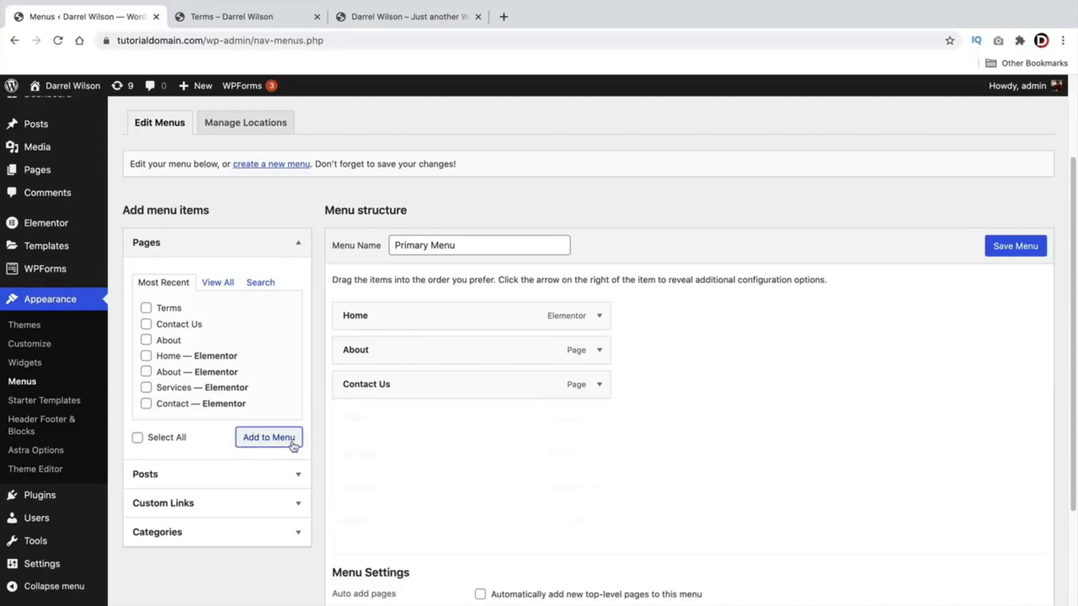
# Nest the Terms menu item under Contact as a sub item.
pyautogui.scroll(-3, 619, 464)
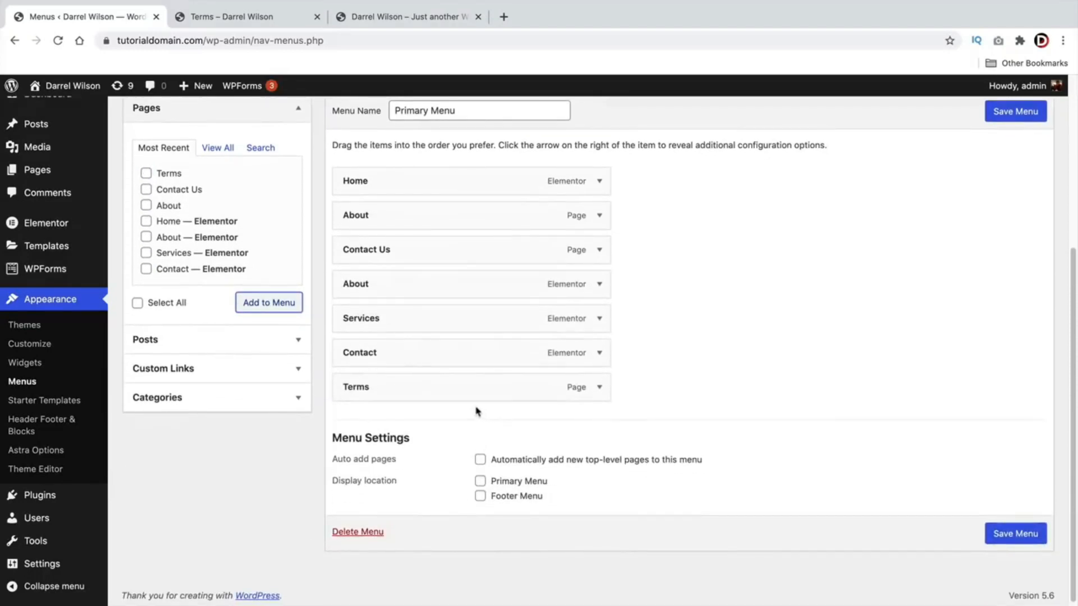
pyautogui.moveTo(365, 390); pyautogui.dragTo(408, 433)
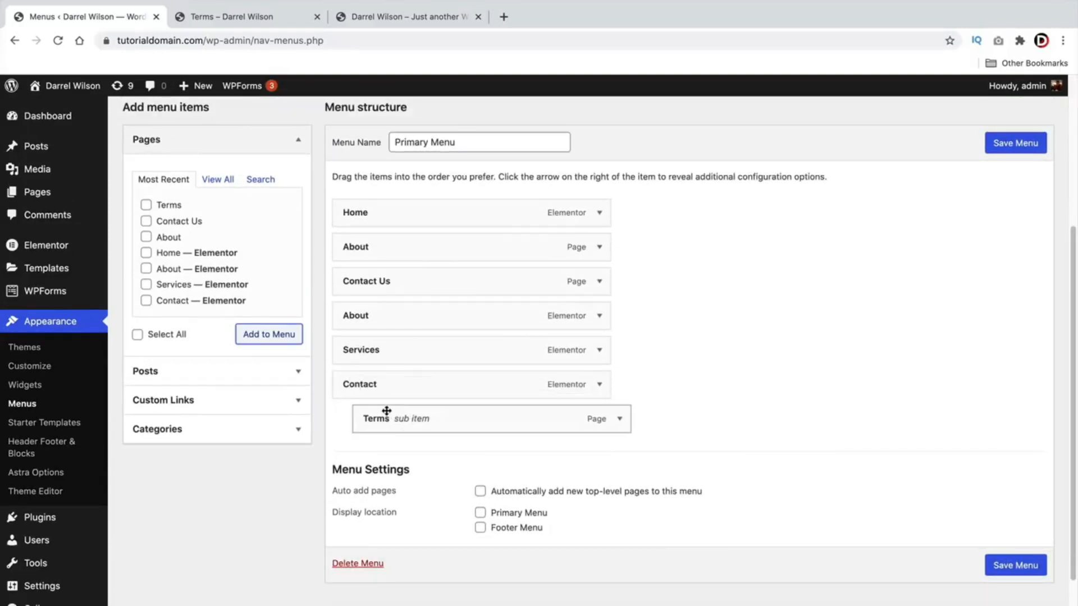
# Remove the non-Elementor About and Contact Us items, assign the menu to the Primary Menu display location, and save it.
pyautogui.click(599, 249)
pyautogui.click(355, 370)
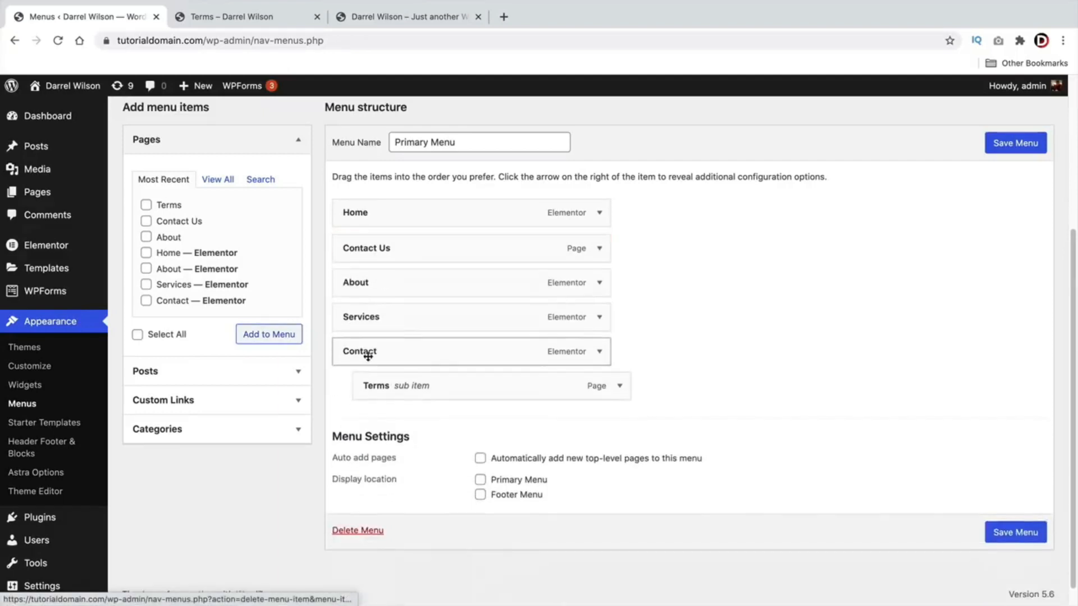
pyautogui.click(599, 249)
pyautogui.click(355, 370)
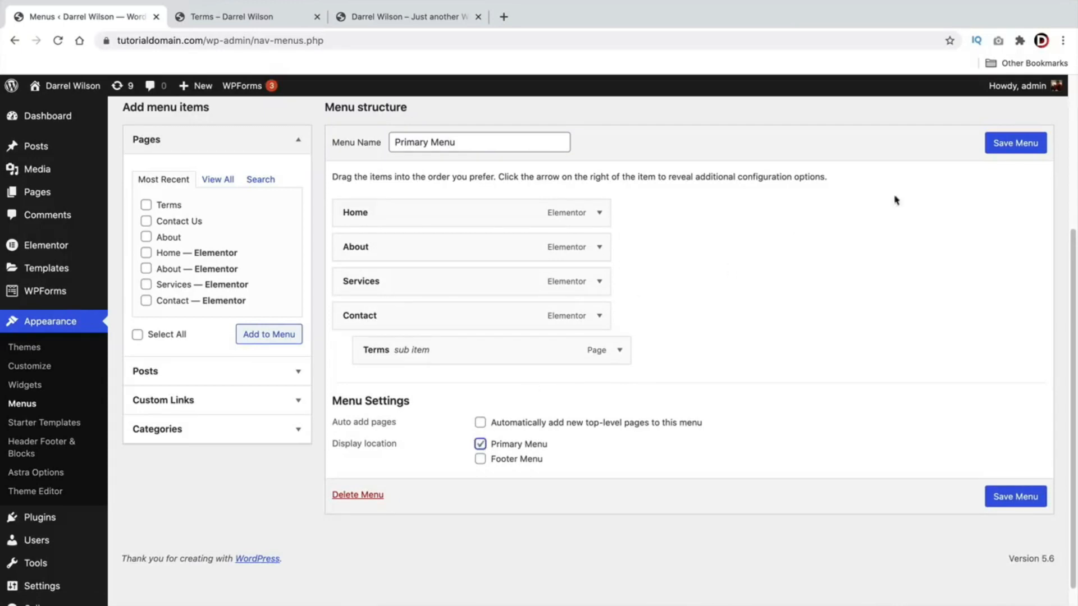
pyautogui.click(1022, 152)
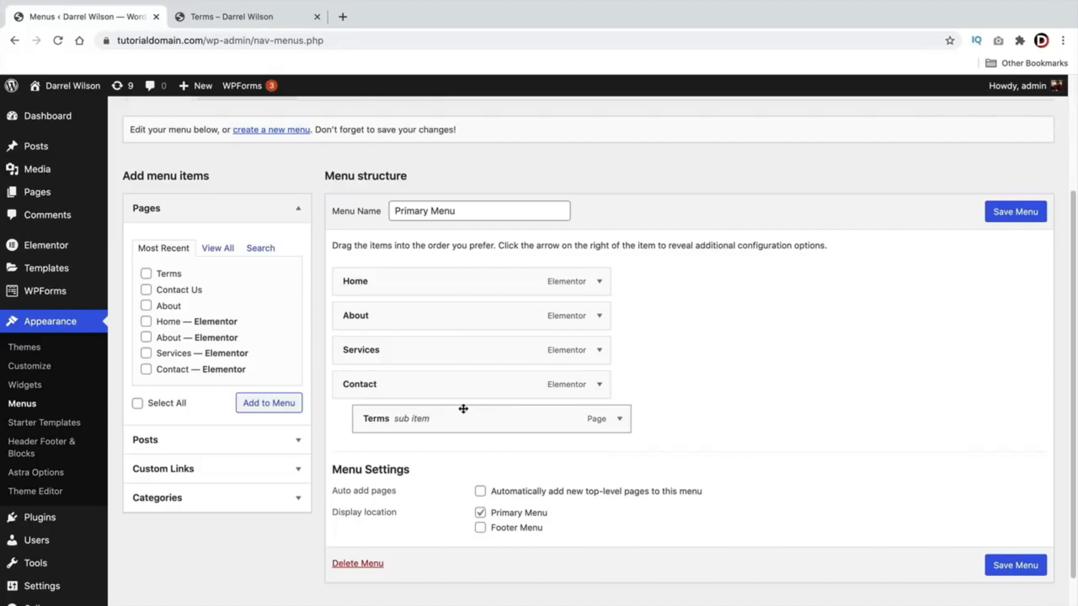
# Move Terms out from under Contact to the menu's top level and save the menu.
pyautogui.moveTo(471, 409); pyautogui.dragTo(450, 412)
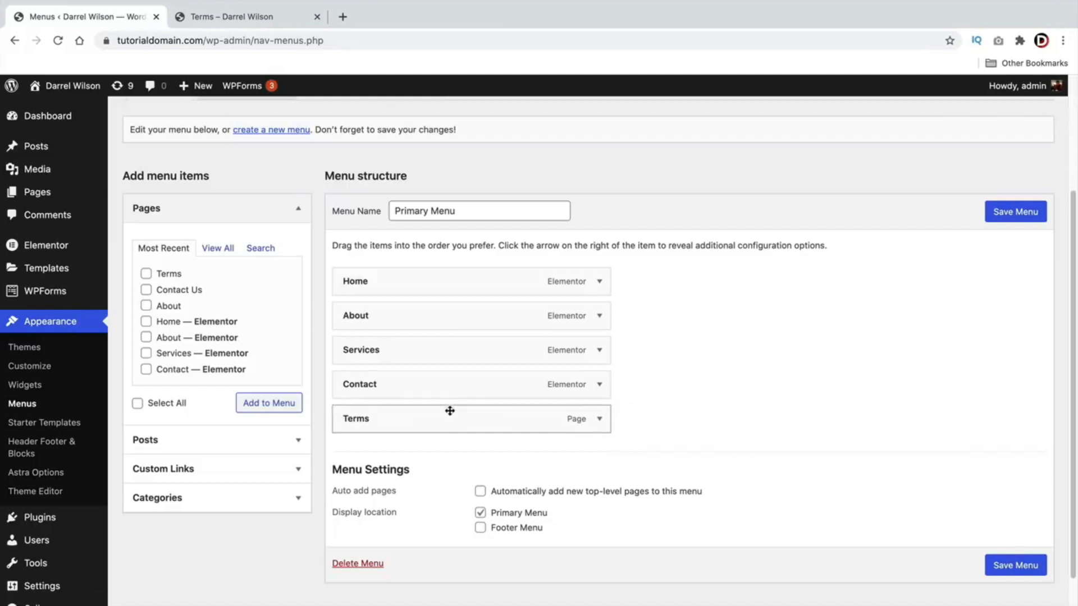
pyautogui.click(1020, 213)
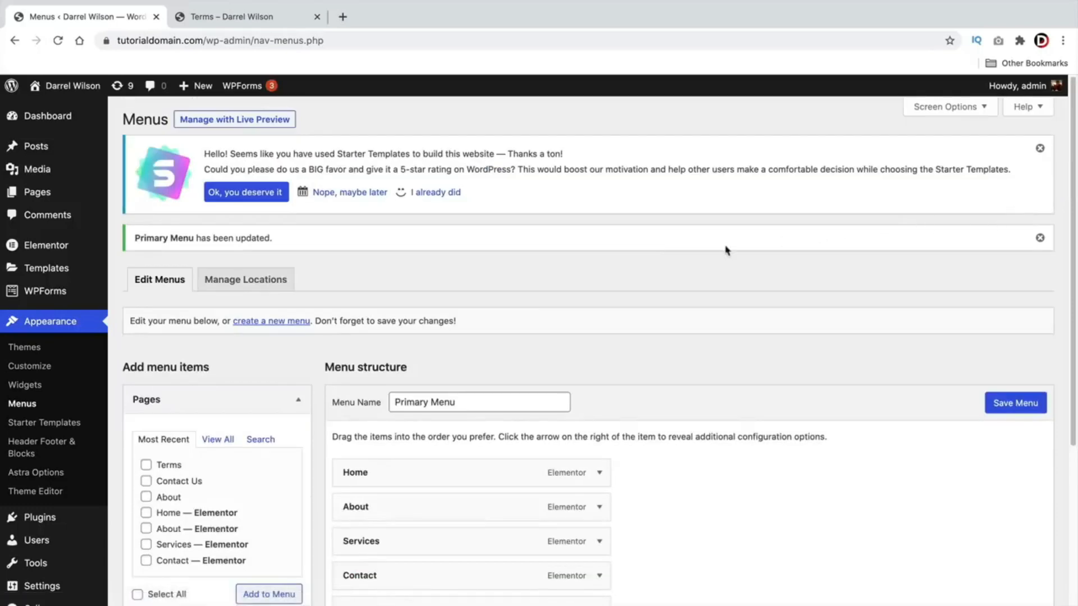
# Visit the live site, open Terms from its header navigation, and examine the title on that page.
pyautogui.click(22, 104)
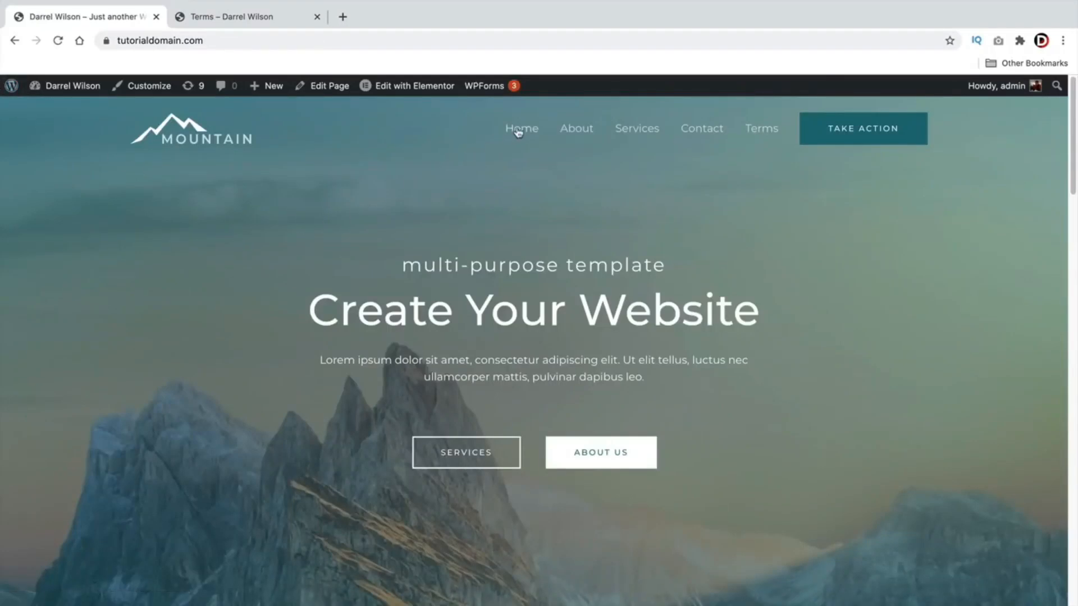
pyautogui.click(758, 131)
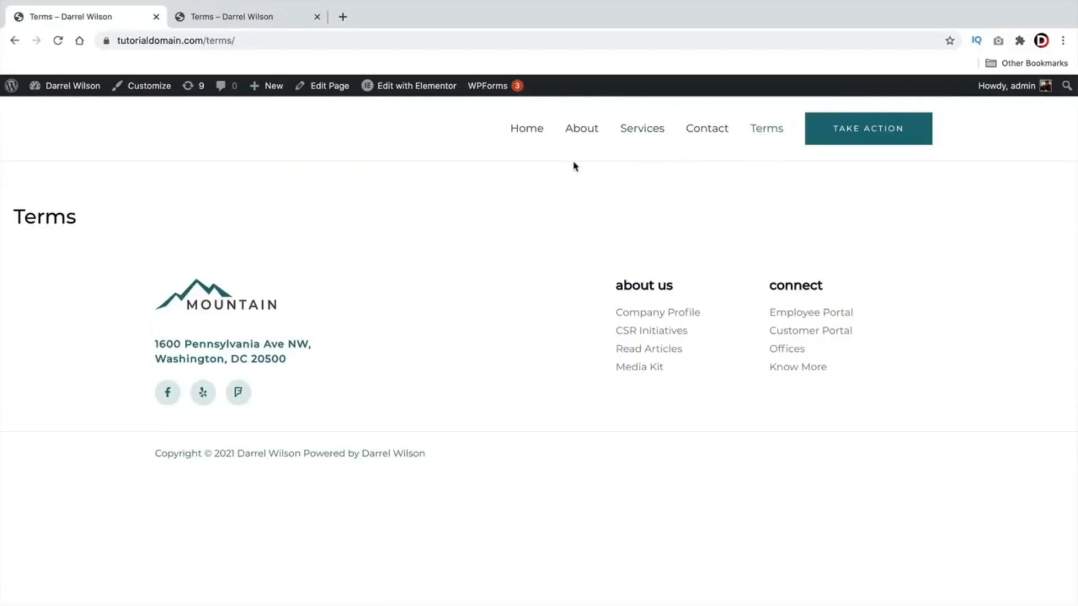
pyautogui.moveTo(423, 93)
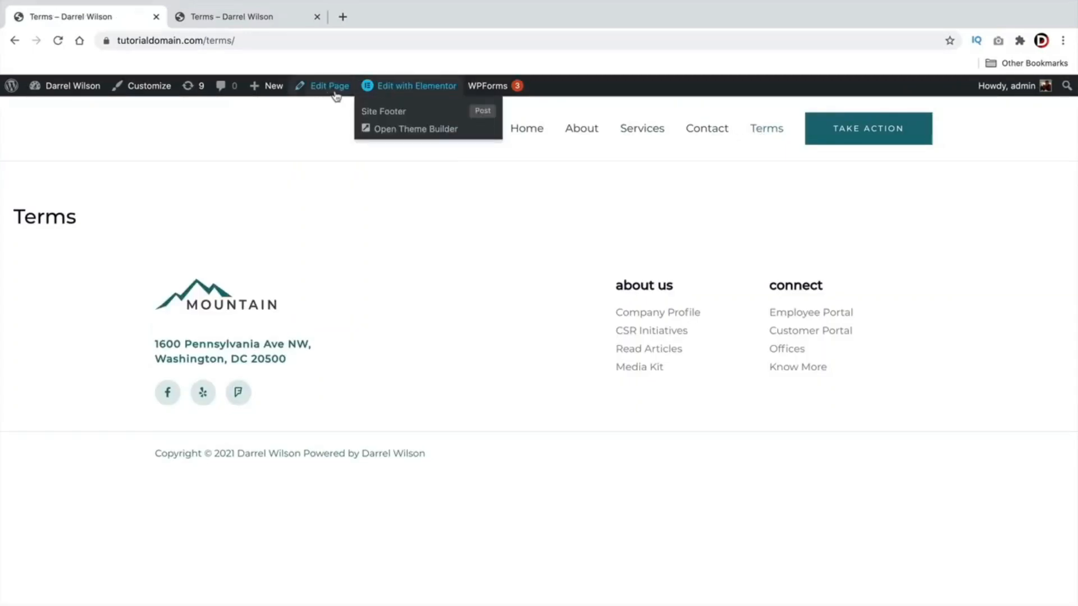
pyautogui.moveTo(78, 218); pyautogui.dragTo(9, 219)
pyautogui.click(9, 219)
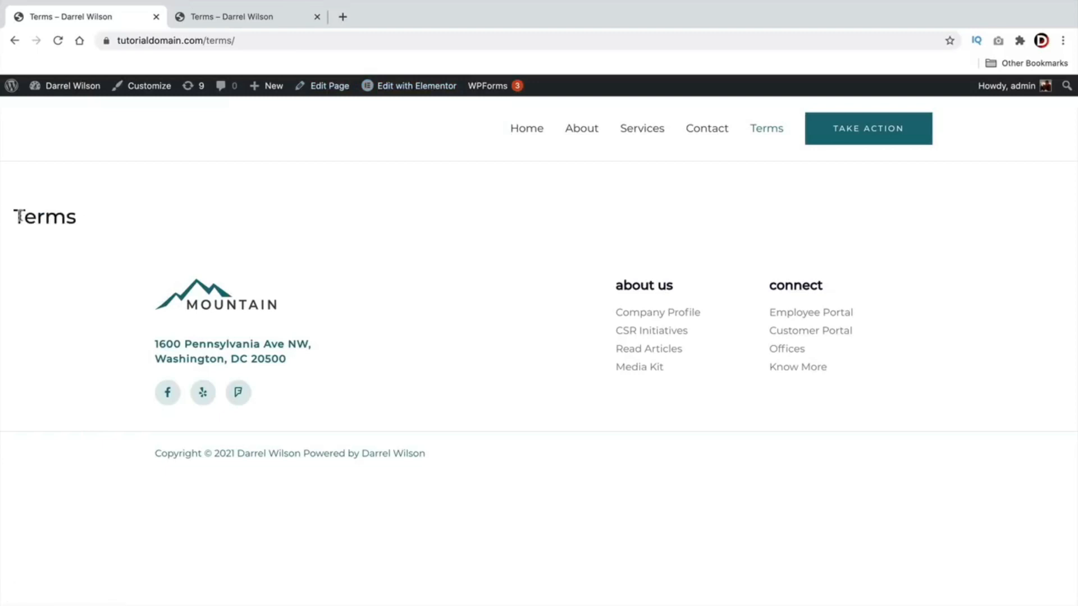
pyautogui.doubleClick(20, 217)
pyautogui.click(93, 197)
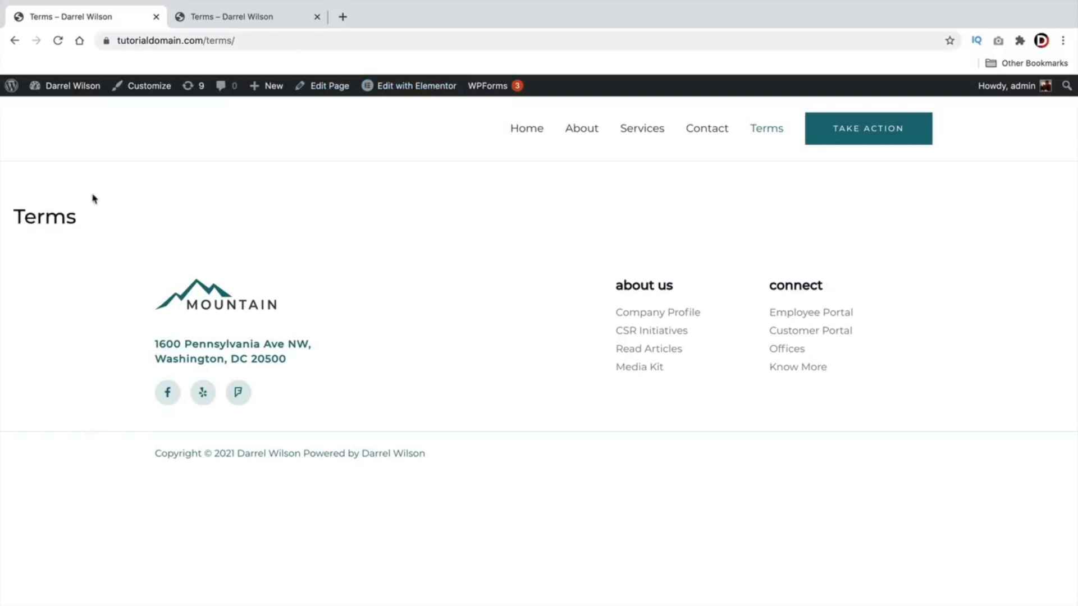
# Edit the terms page, turn on Disable Title in its Astra settings, and update the page.
pyautogui.click(318, 88)
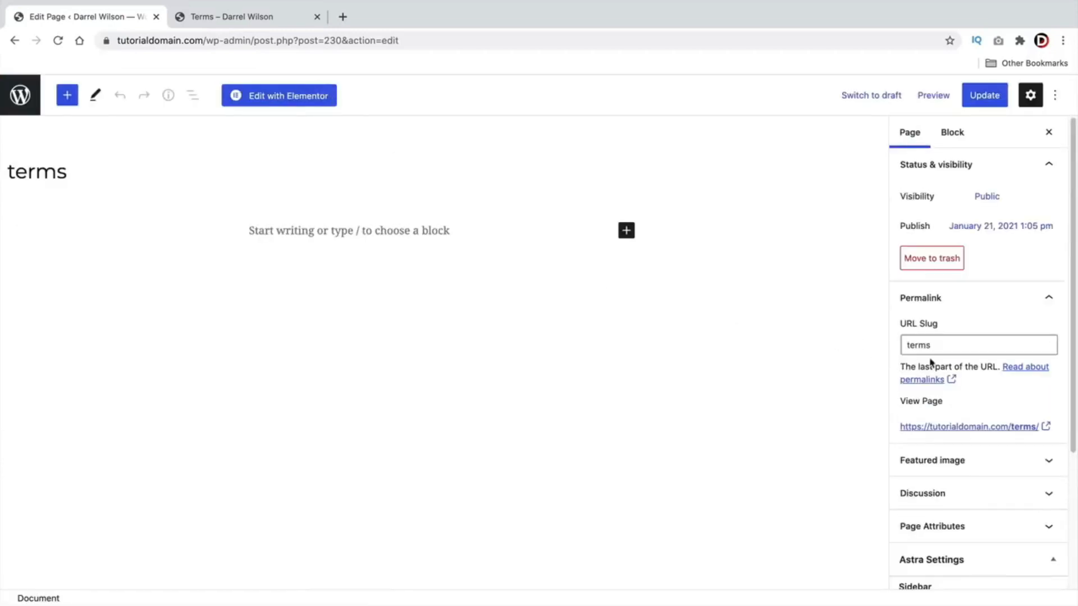
pyautogui.scroll(-5, 955, 362)
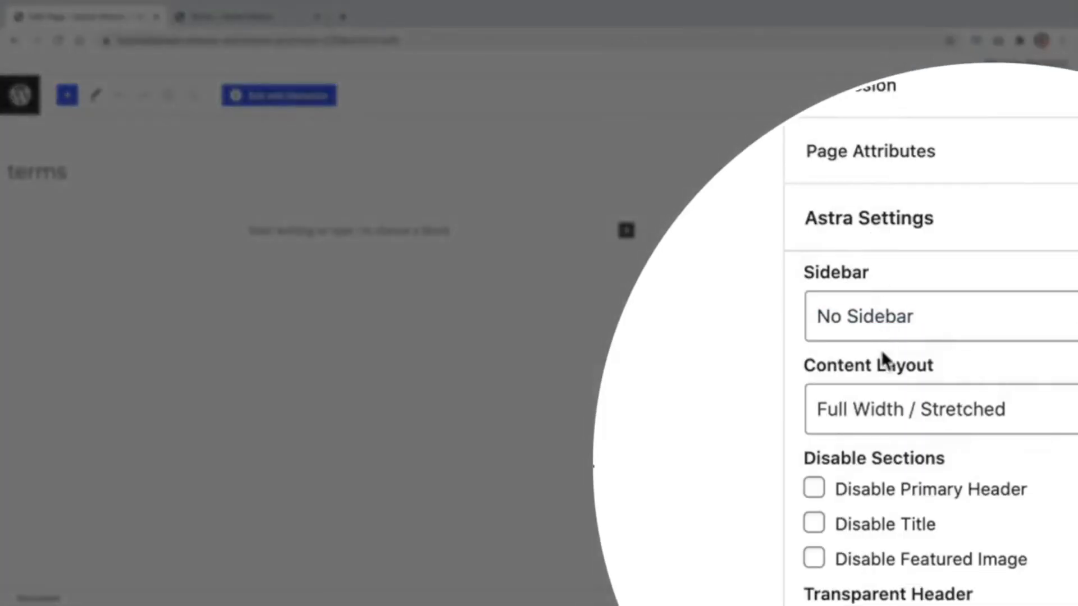
pyautogui.click(813, 527)
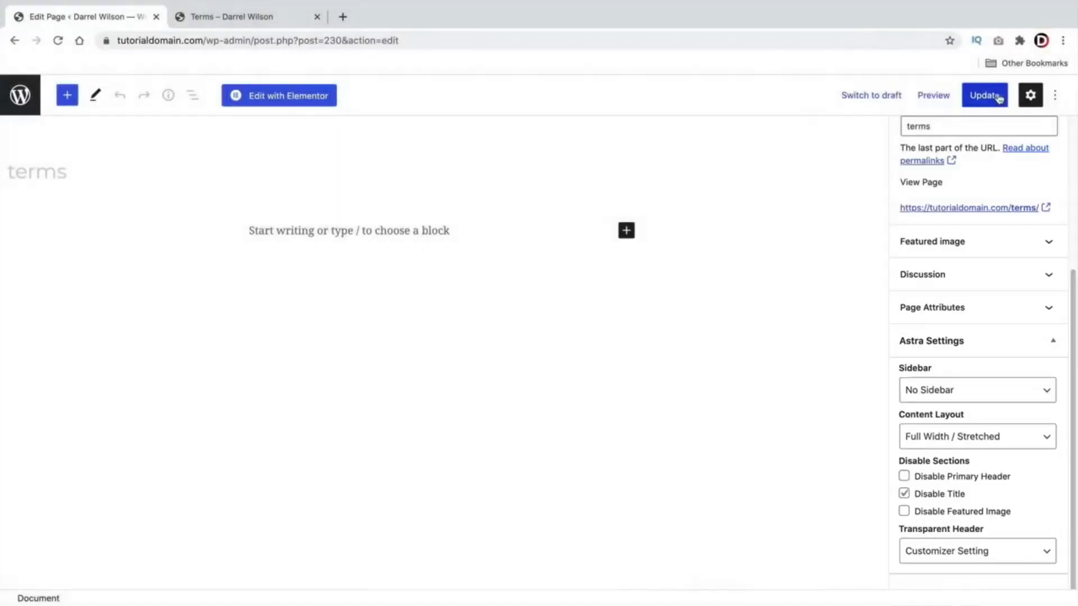
pyautogui.click(999, 96)
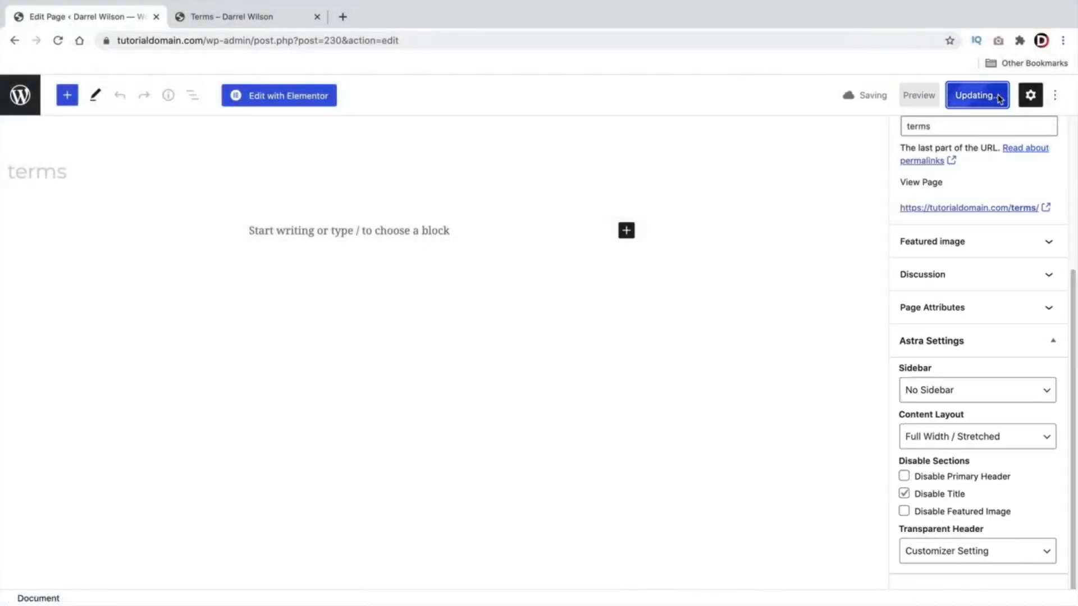
# Open the terms page in Elementor and browse the page templates in the Starter Templates library.
pyautogui.click(307, 97)
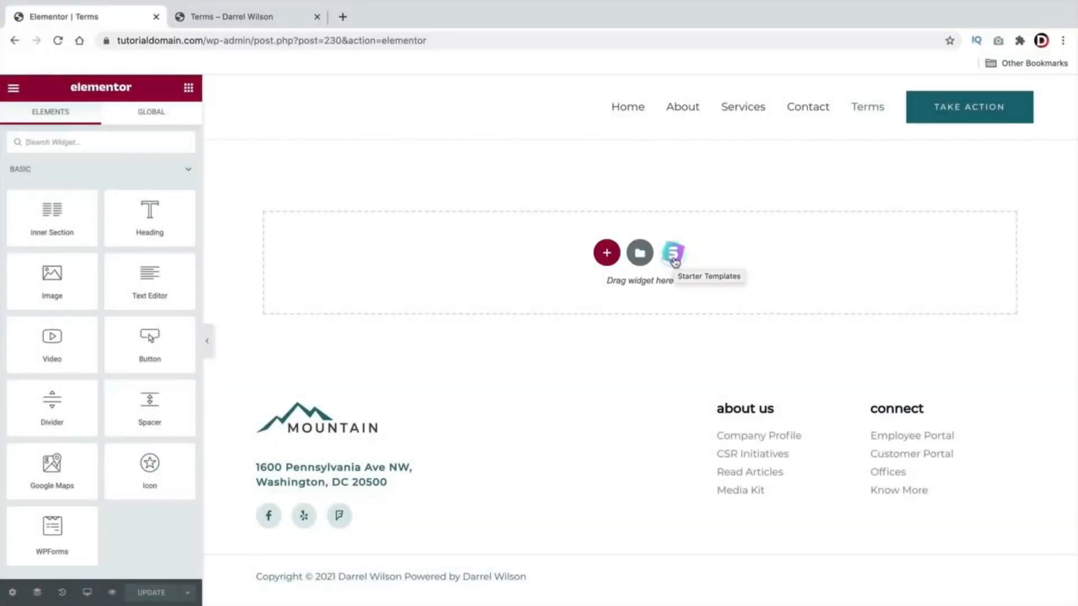
pyautogui.click(674, 256)
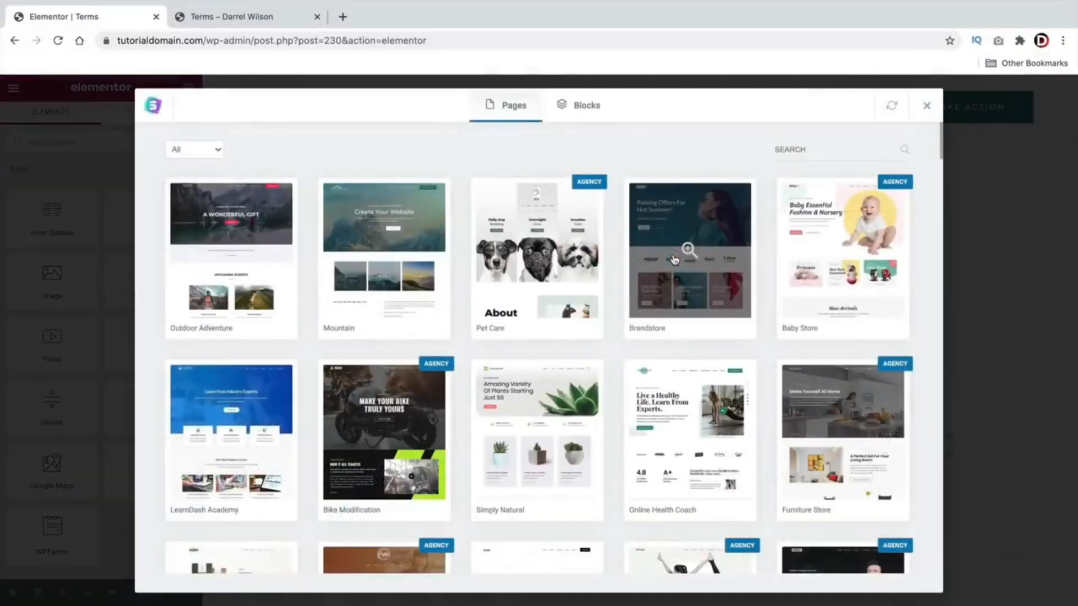
pyautogui.scroll(-2, 608, 291)
pyautogui.scroll(-3, 607, 291)
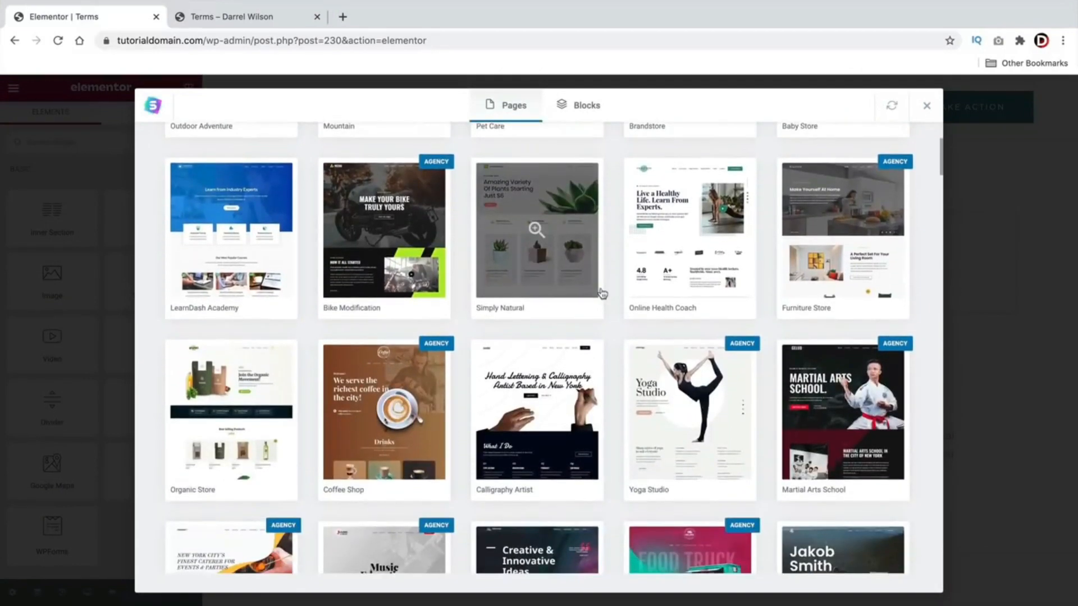
pyautogui.scroll(-3, 604, 304)
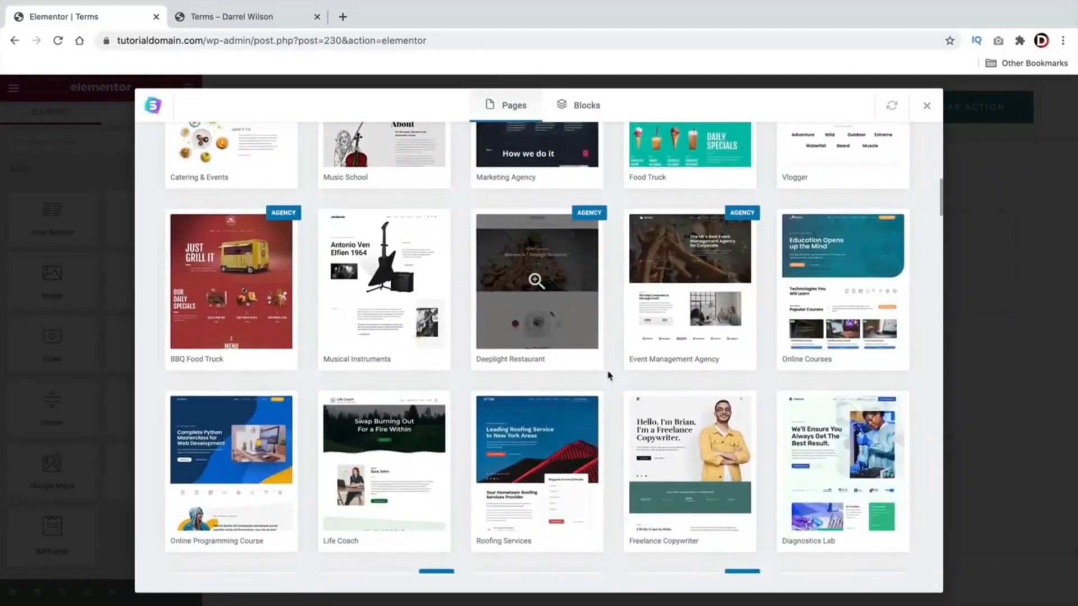
pyautogui.scroll(10, 609, 373)
# Switch the Starter Templates library to Blocks and browse the available block designs.
pyautogui.click(585, 110)
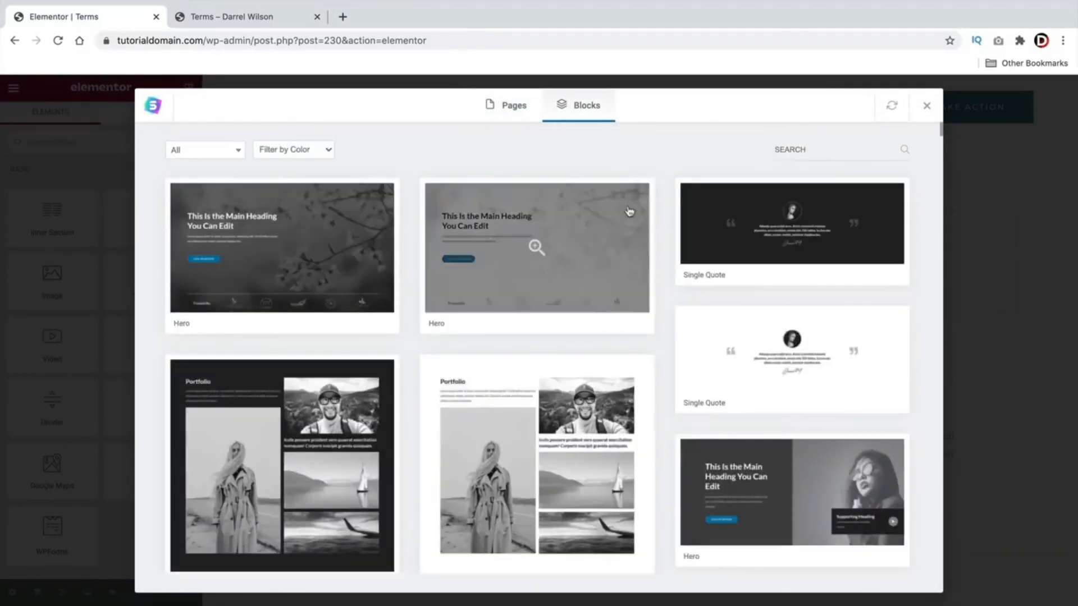
pyautogui.scroll(-15, 371, 296)
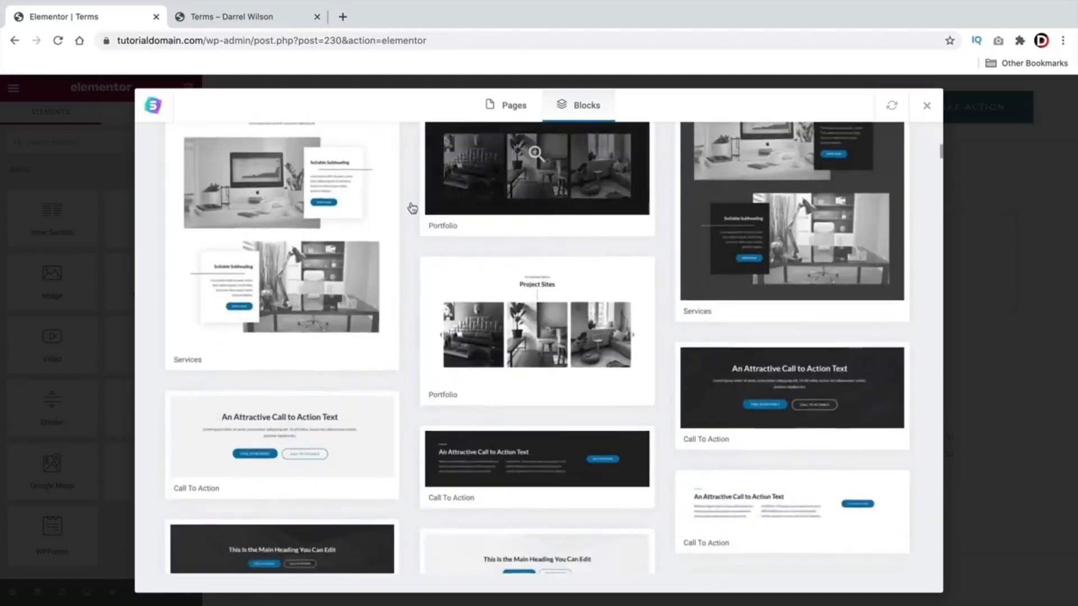
pyautogui.scroll(-1, 414, 207)
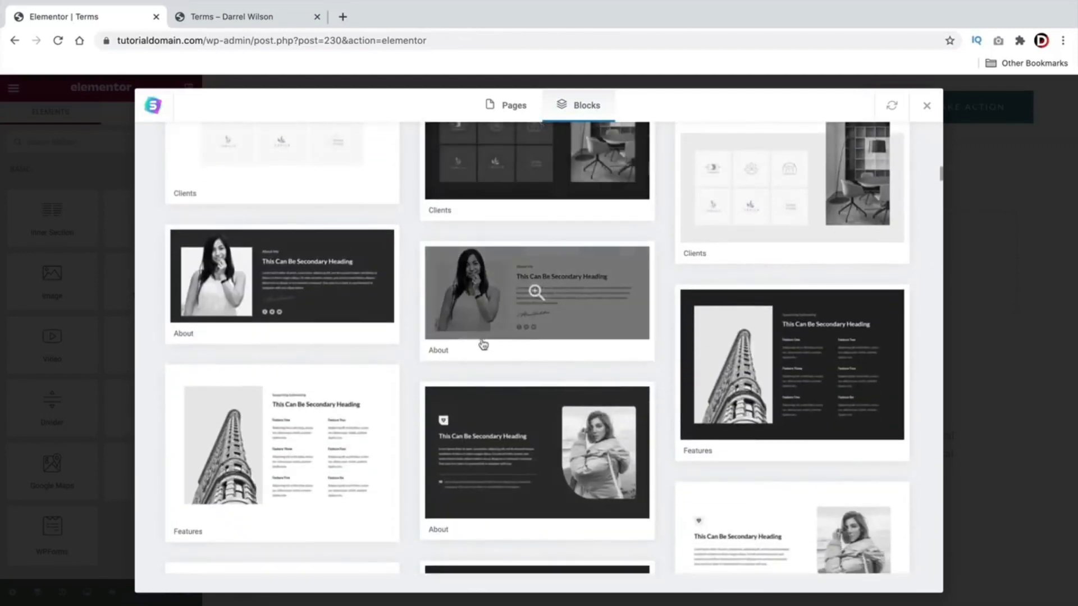
pyautogui.scroll(-3, 494, 394)
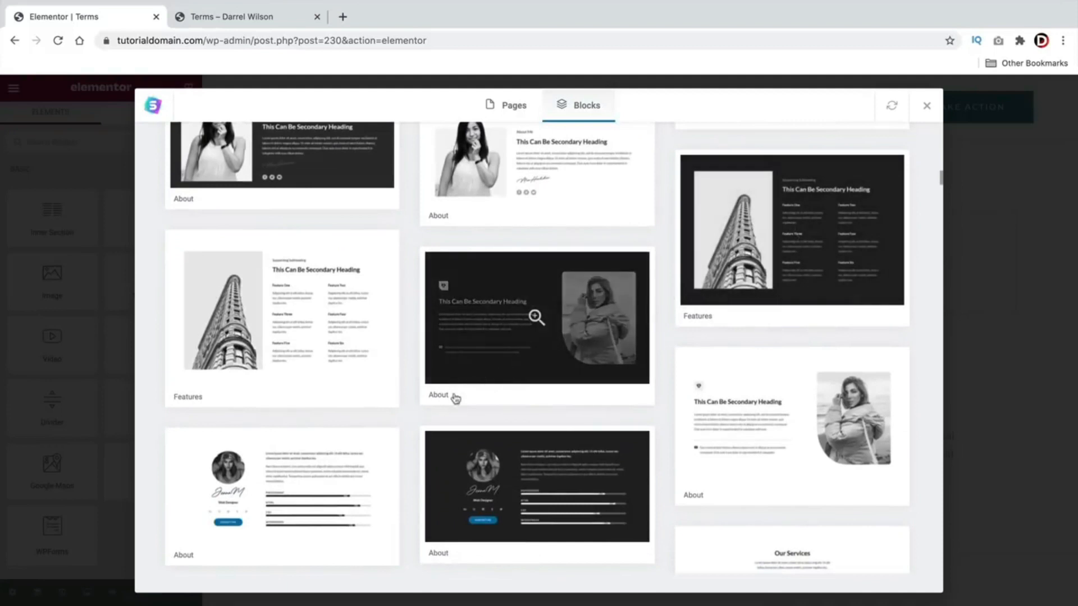
# Import the dark About block with the diamond icon and portrait photo, review it on the page, and delete its section.
pyautogui.click(464, 348)
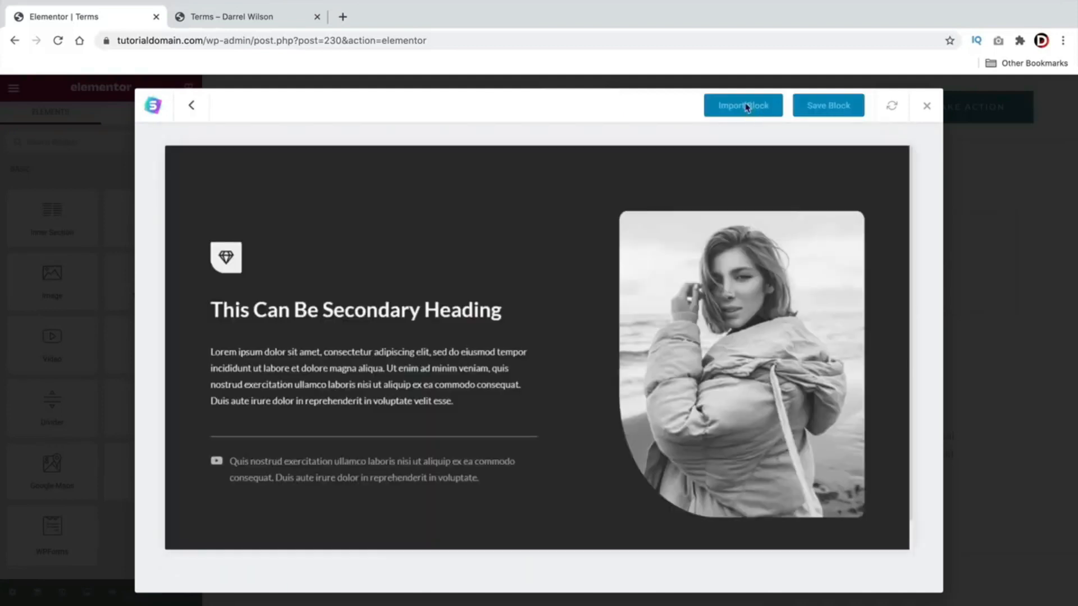
pyautogui.click(750, 108)
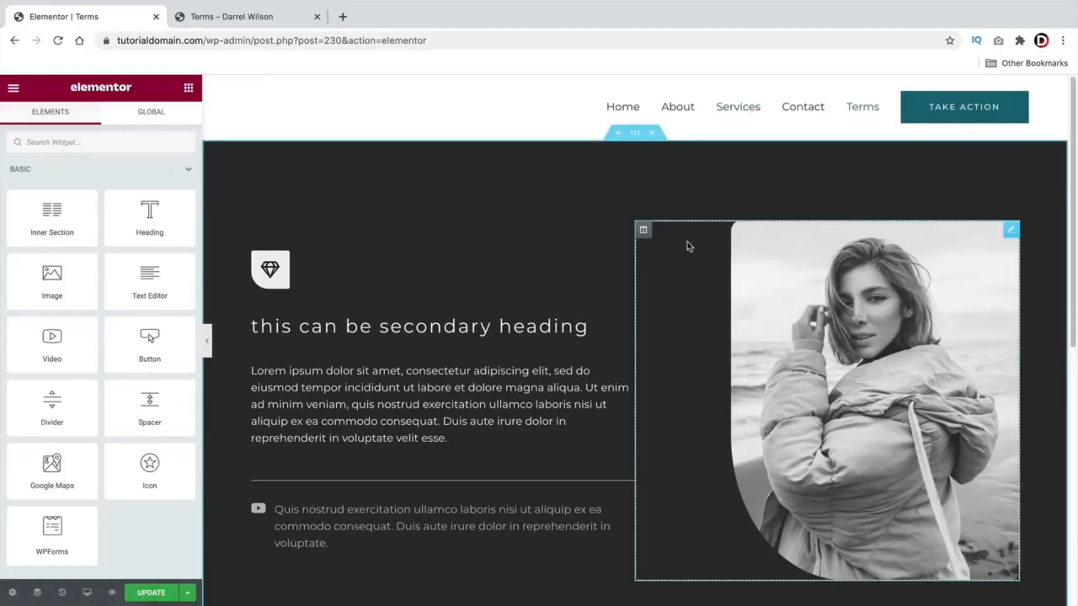
pyautogui.scroll(-5, 660, 226)
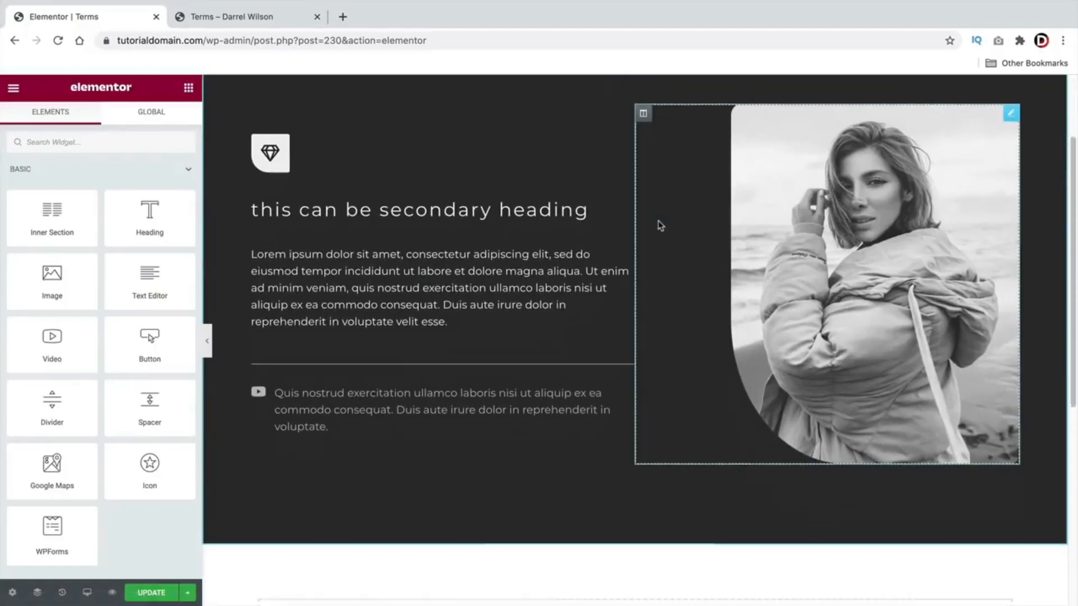
pyautogui.scroll(5, 660, 225)
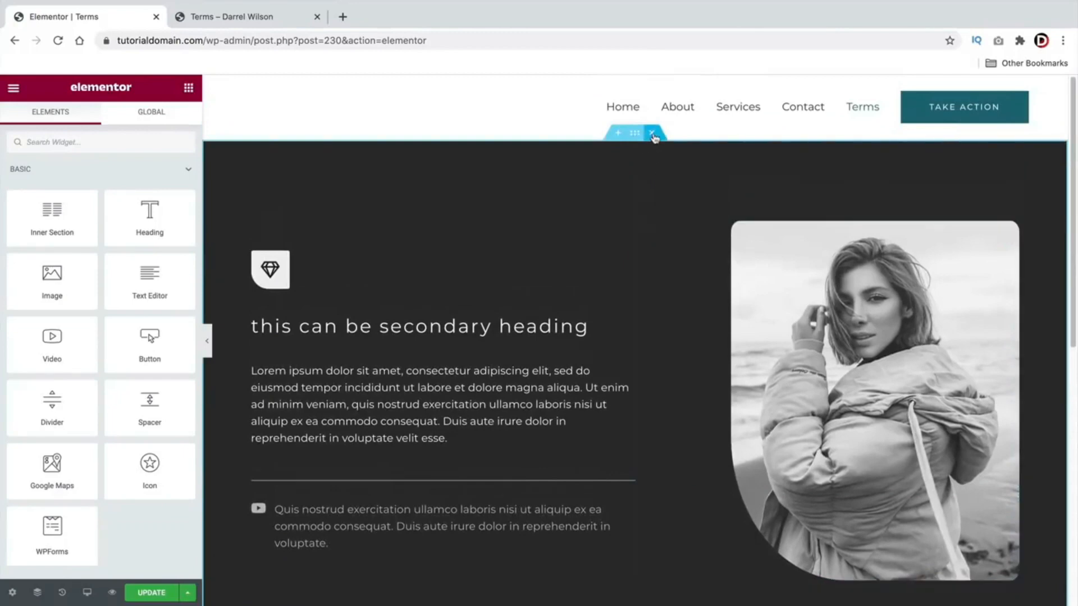
pyautogui.click(652, 134)
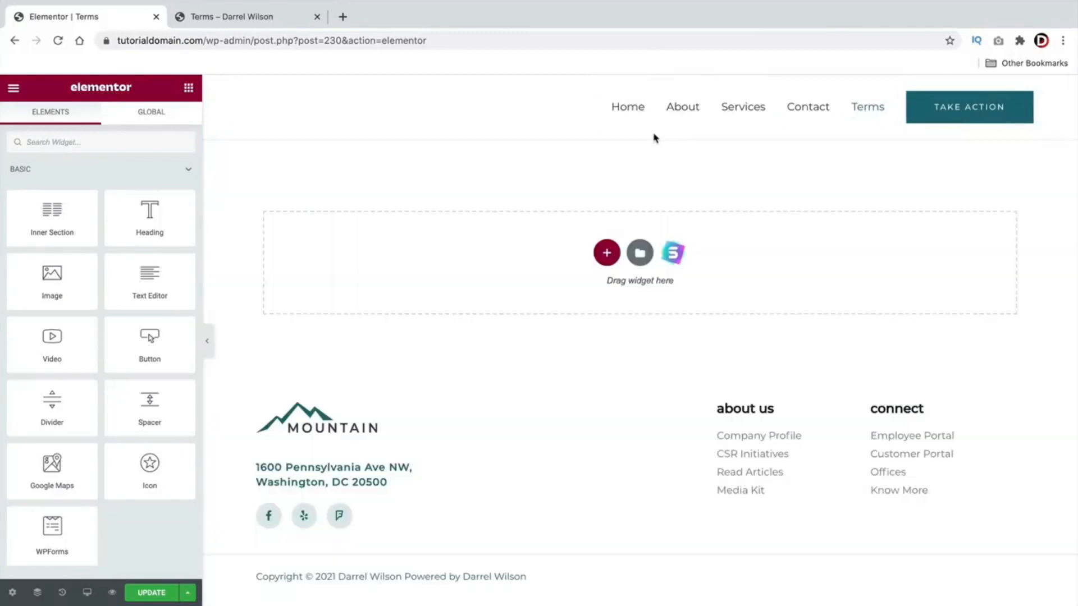
# Browse the Starter Templates page library, including the Mountain pages, and import the About page template from Online Health Coach.
pyautogui.click(675, 254)
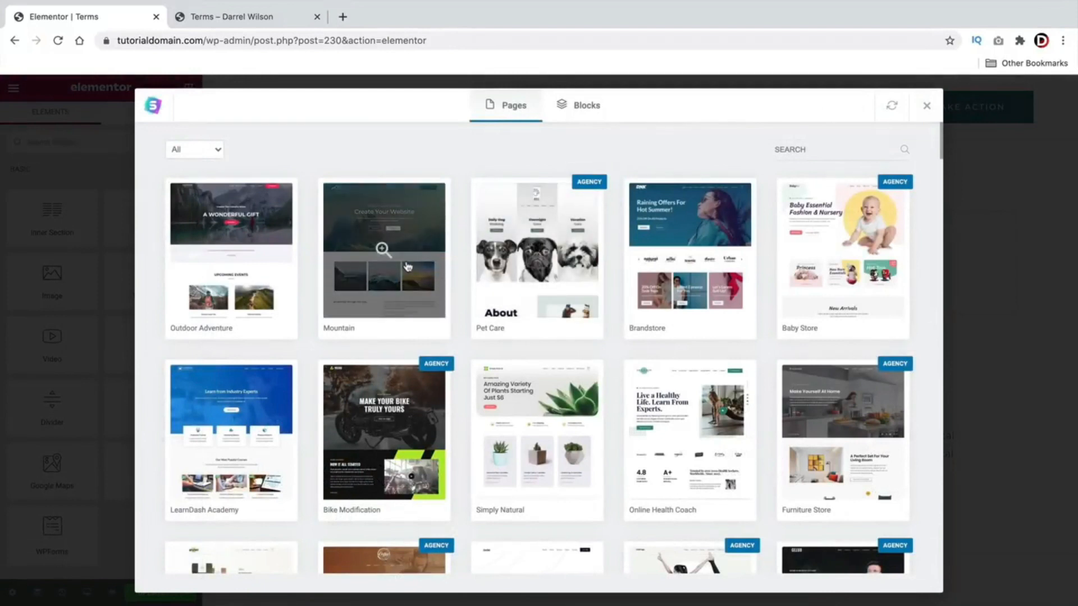
pyautogui.click(408, 267)
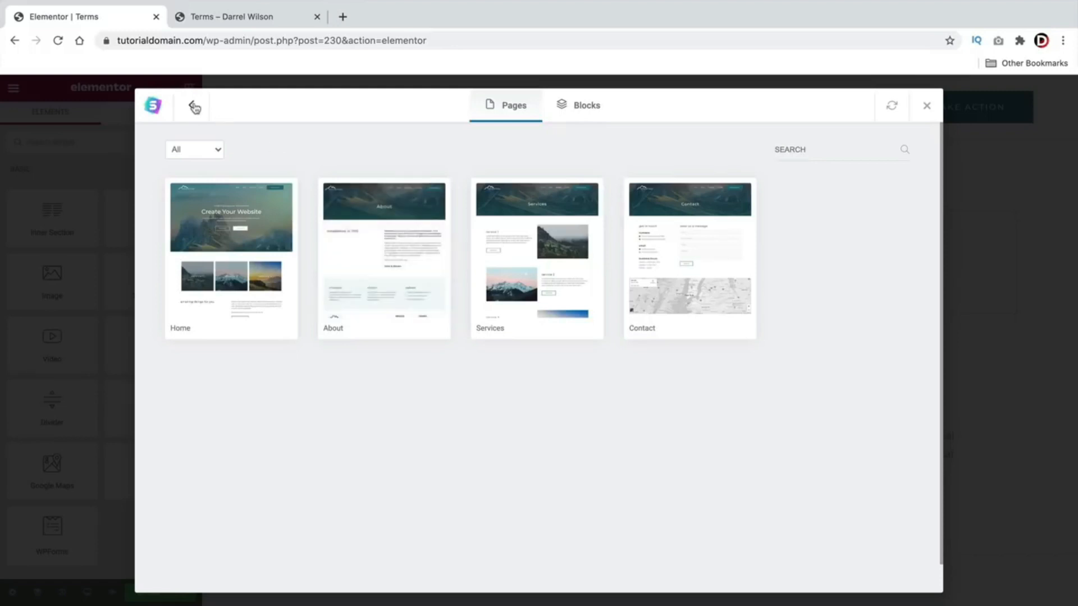
pyautogui.click(192, 105)
pyautogui.scroll(-1, 446, 322)
pyautogui.scroll(-2, 446, 322)
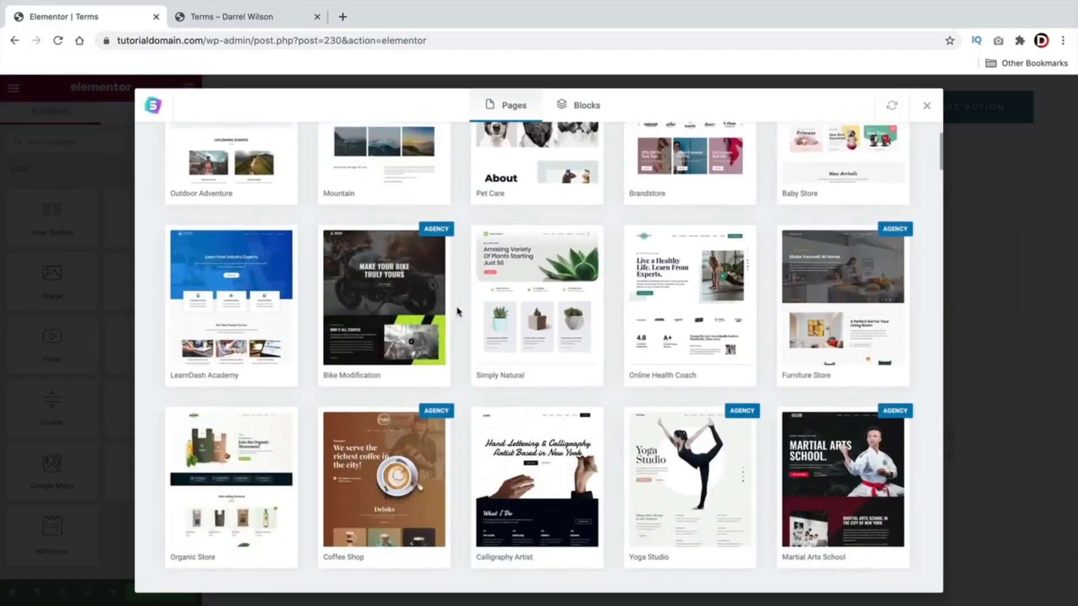
pyautogui.scroll(-1, 458, 310)
pyautogui.click(677, 231)
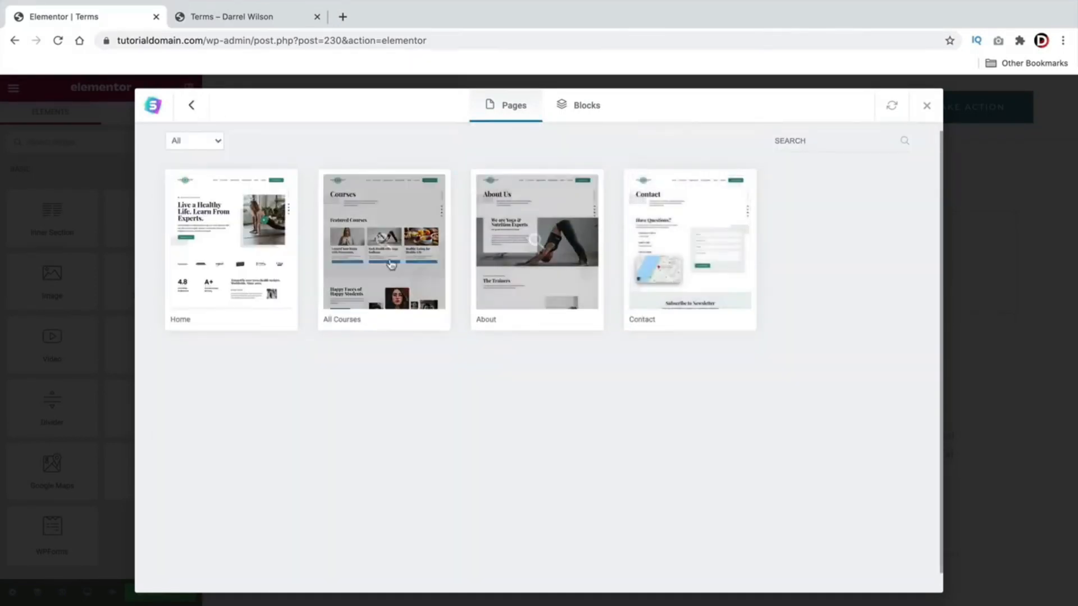
pyautogui.click(553, 271)
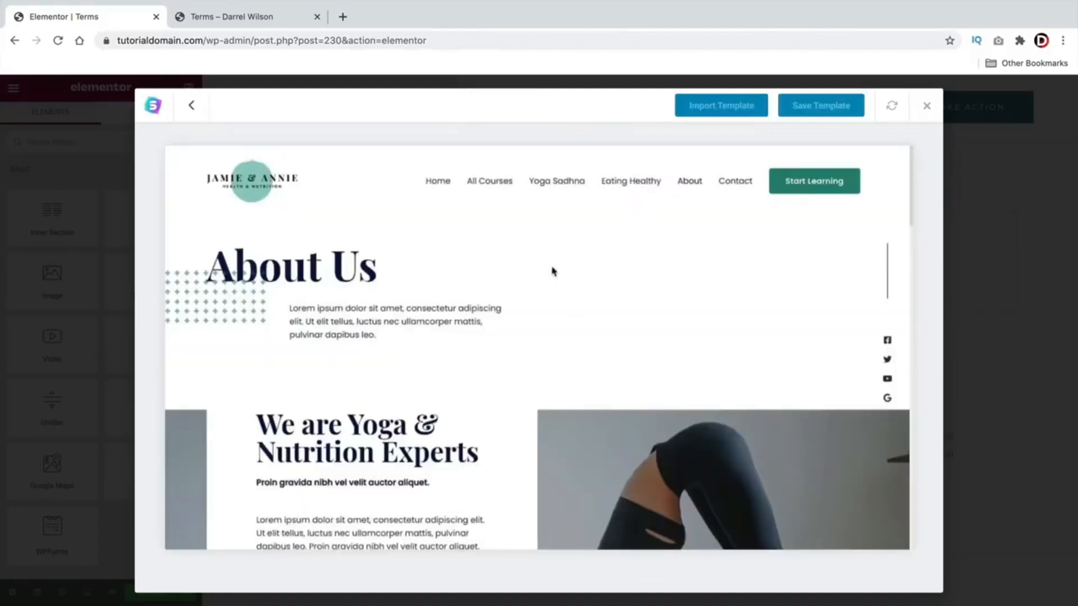
pyautogui.click(733, 112)
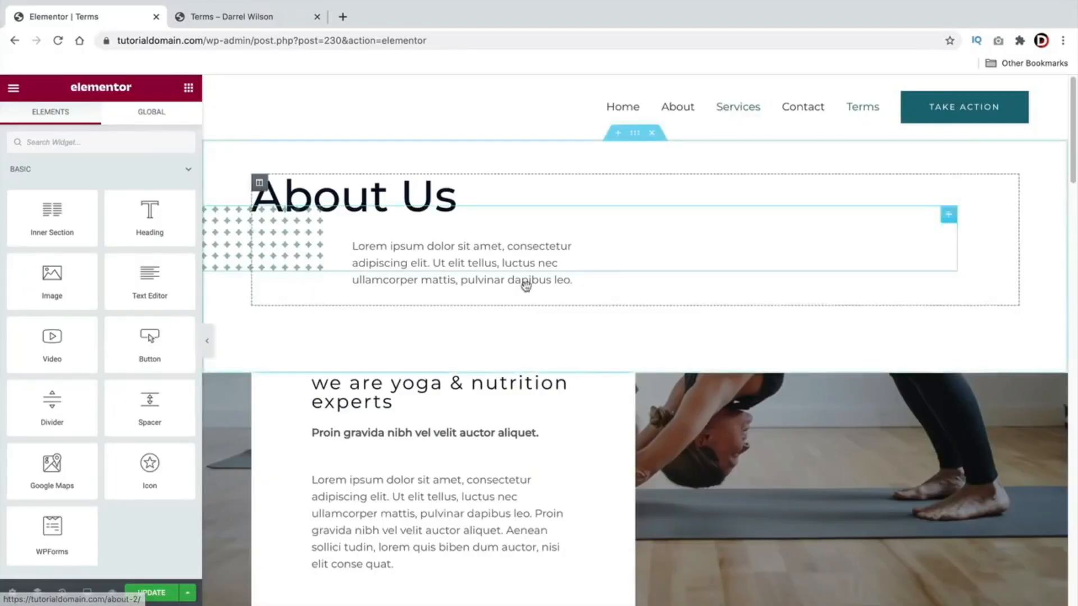
# Review the imported page's sections and replace the "About Us" heading with "Terms And Conditions".
pyautogui.scroll(-5, 594, 345)
pyautogui.scroll(-15, 596, 346)
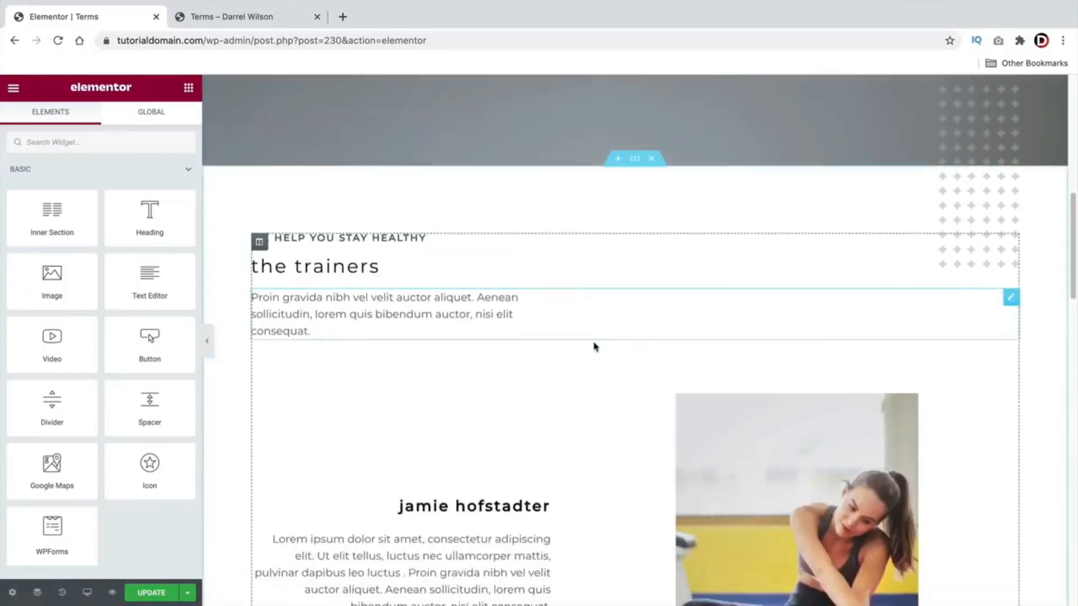
pyautogui.scroll(-15, 597, 349)
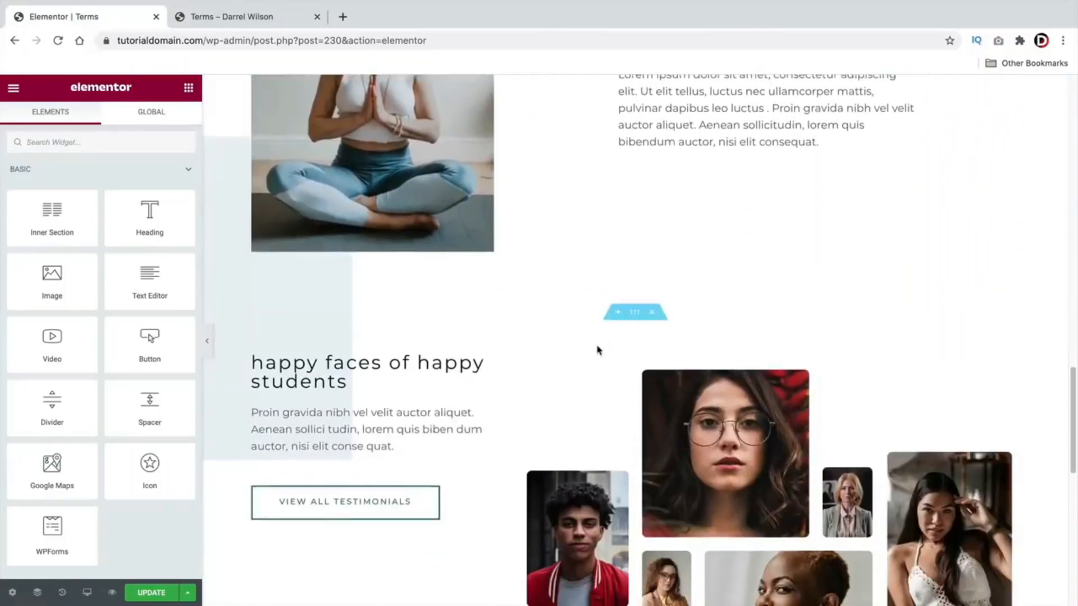
pyautogui.scroll(20, 597, 349)
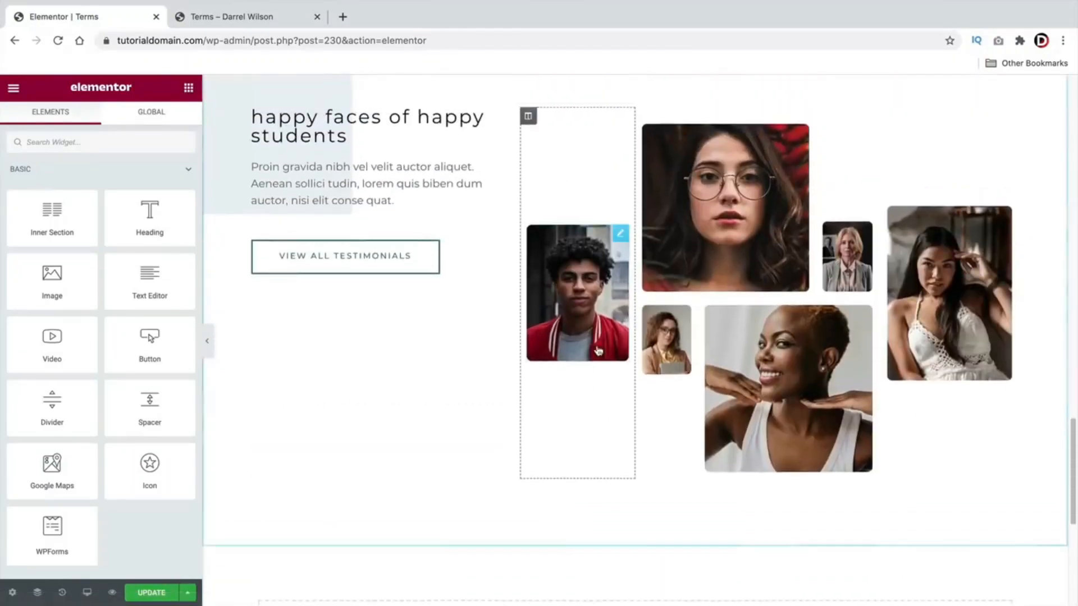
pyautogui.scroll(2, 598, 350)
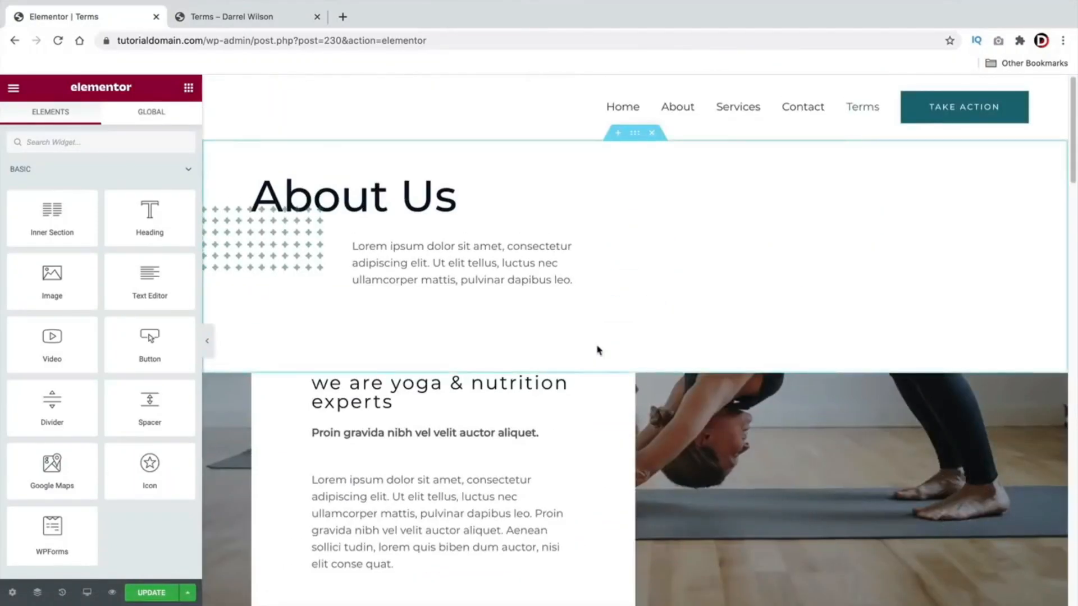
pyautogui.tripleClick(431, 198)
pyautogui.write('T')
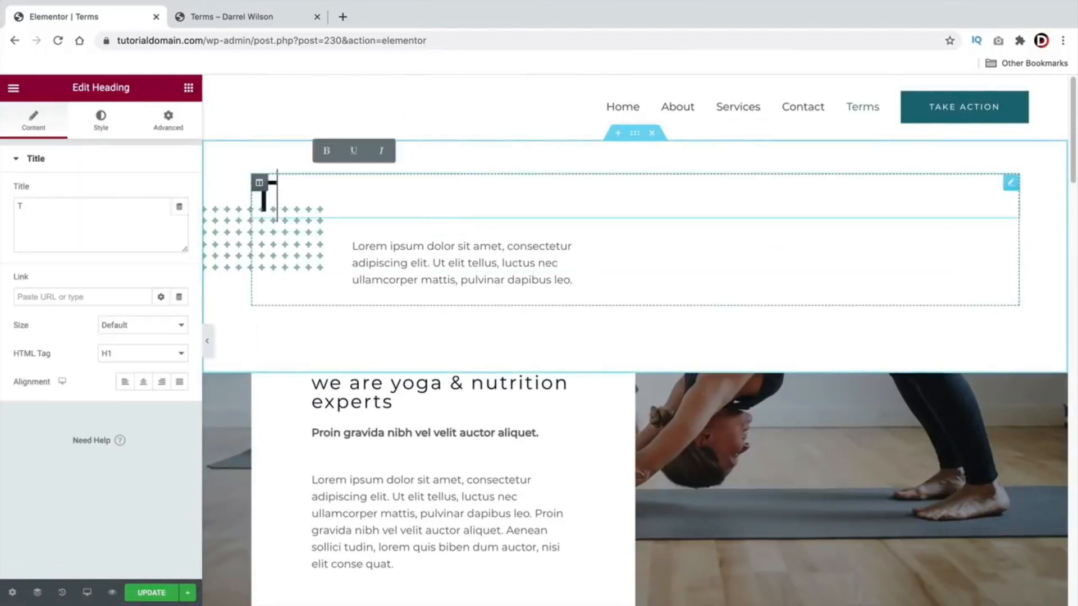
pyautogui.write('erms And Con')
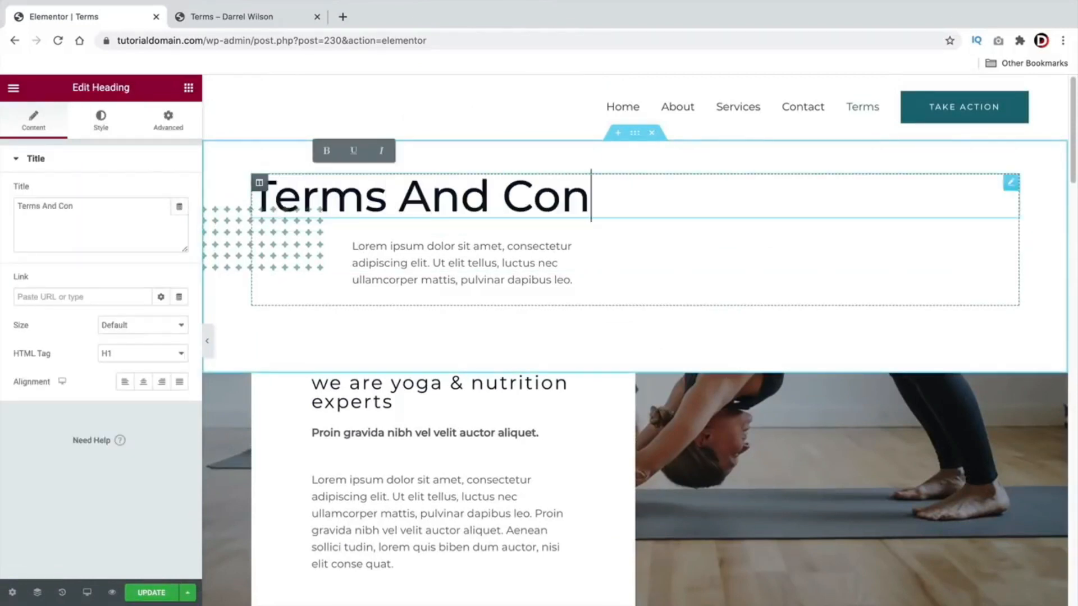
pyautogui.write('ditions')
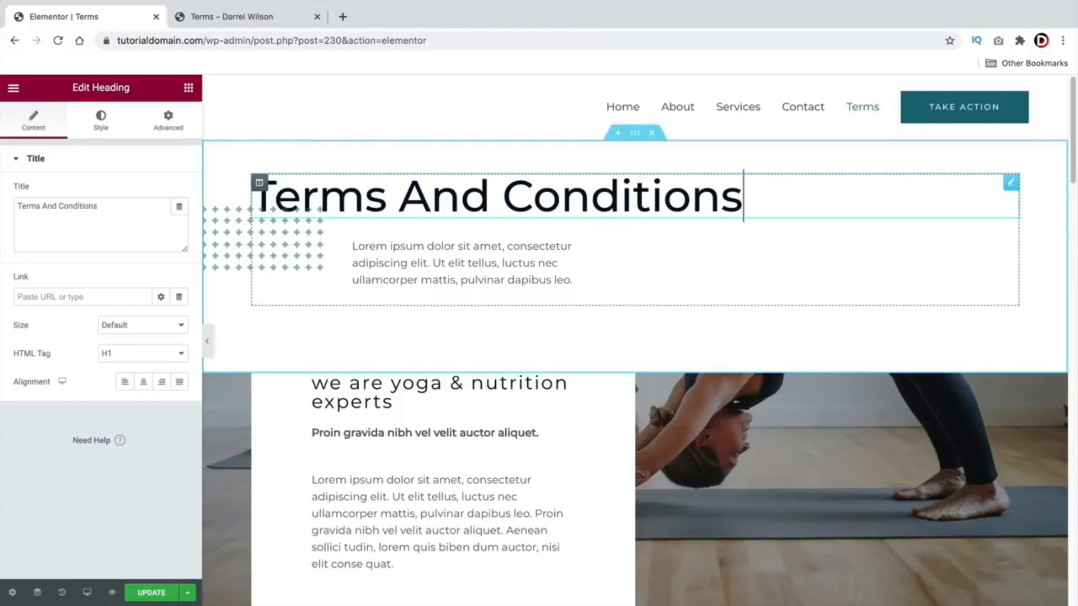
# Delete the section titled "the trainers" from the terms page.
pyautogui.scroll(-7, 428, 513)
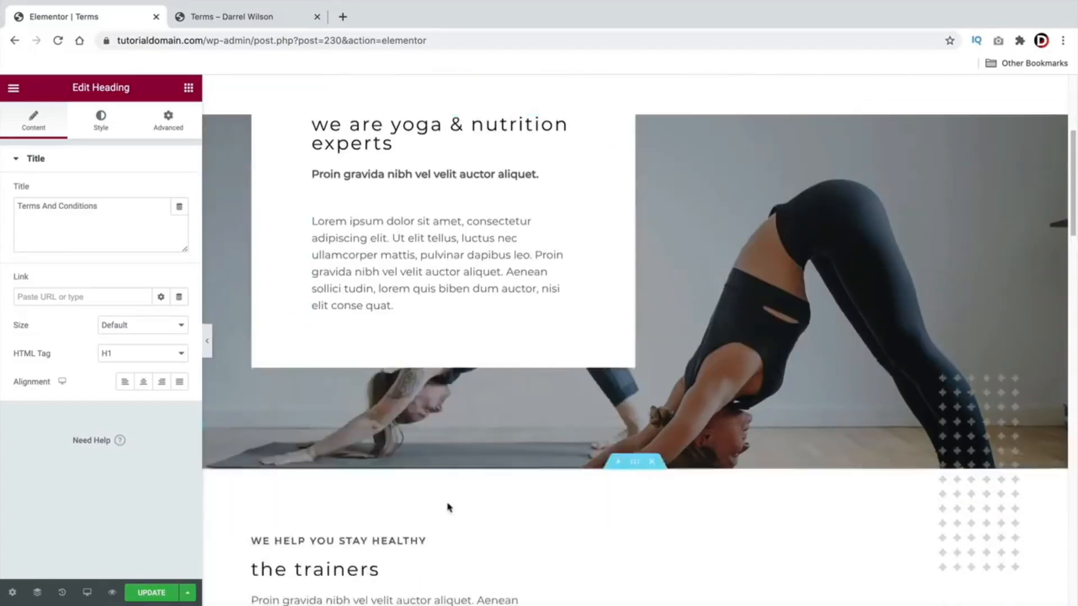
pyautogui.scroll(-5, 457, 460)
pyautogui.scroll(3, 585, 305)
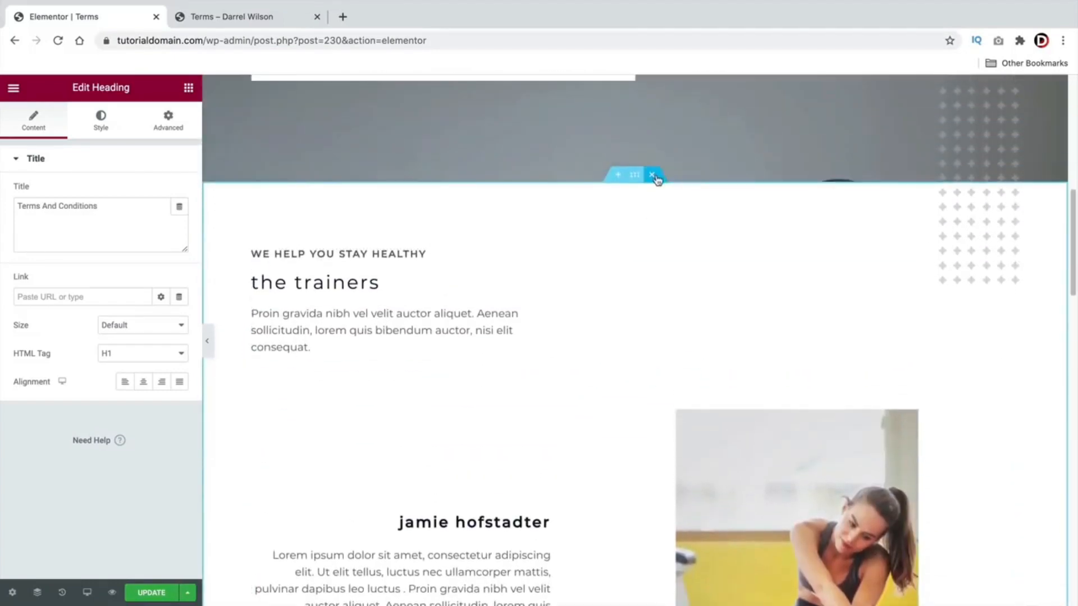
pyautogui.click(655, 175)
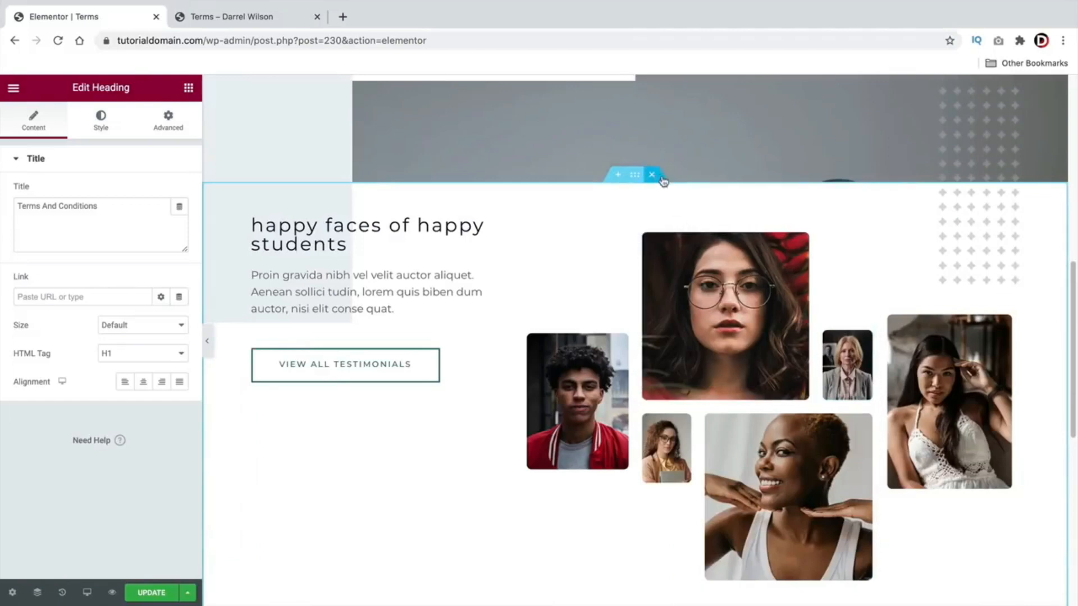
# Add three Text Editor widgets stacked beneath the intro paragraph in the Terms And Conditions section.
pyautogui.scroll(-4, 582, 270)
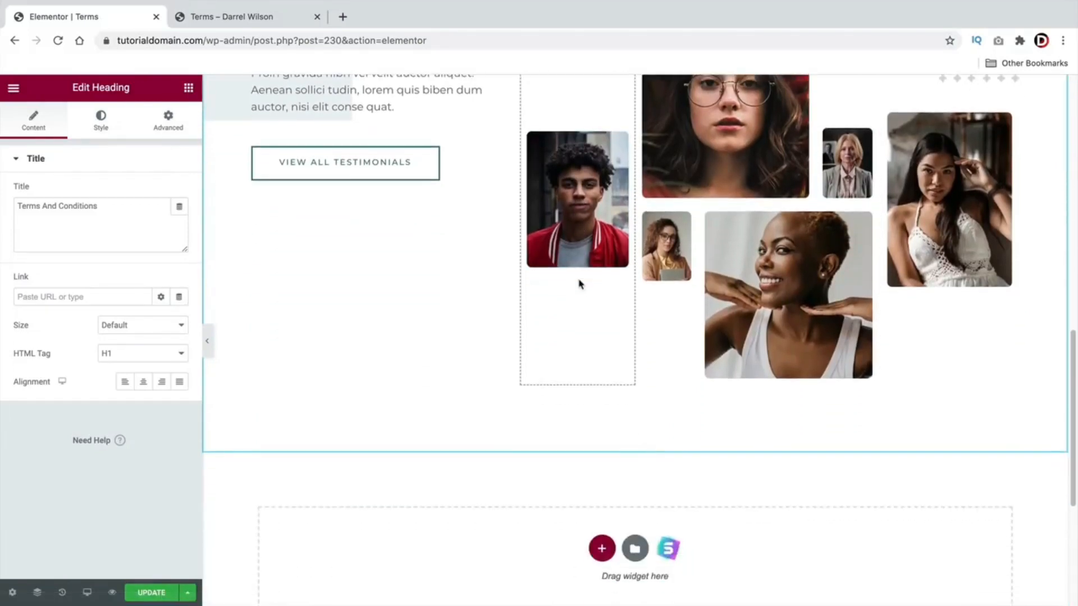
pyautogui.scroll(10, 578, 299)
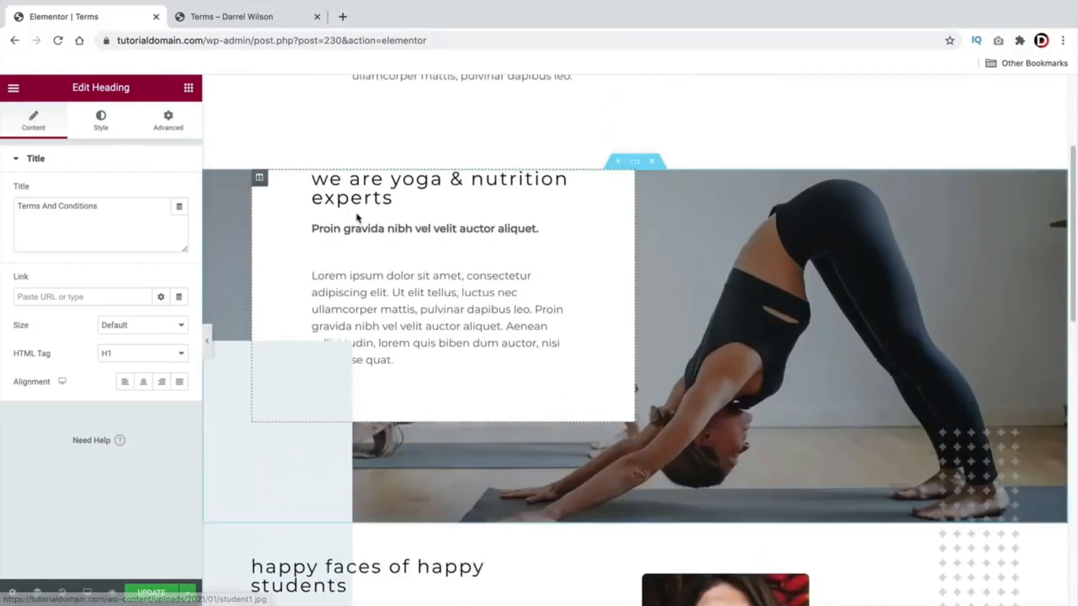
pyautogui.click(188, 88)
pyautogui.moveTo(150, 278); pyautogui.dragTo(365, 135)
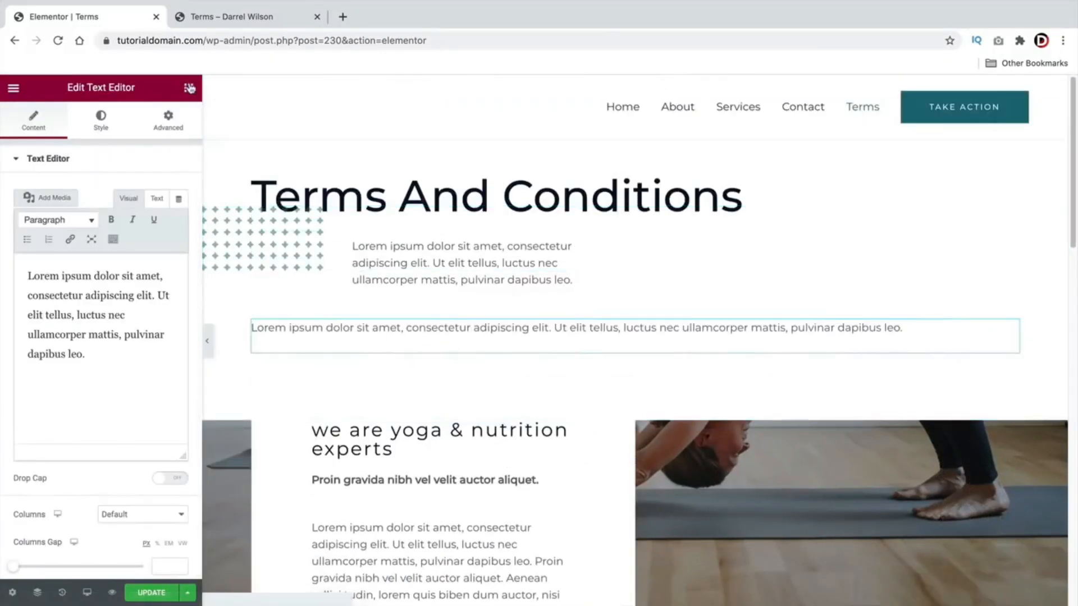
pyautogui.click(188, 87)
pyautogui.moveTo(150, 281); pyautogui.dragTo(336, 359)
pyautogui.click(189, 88)
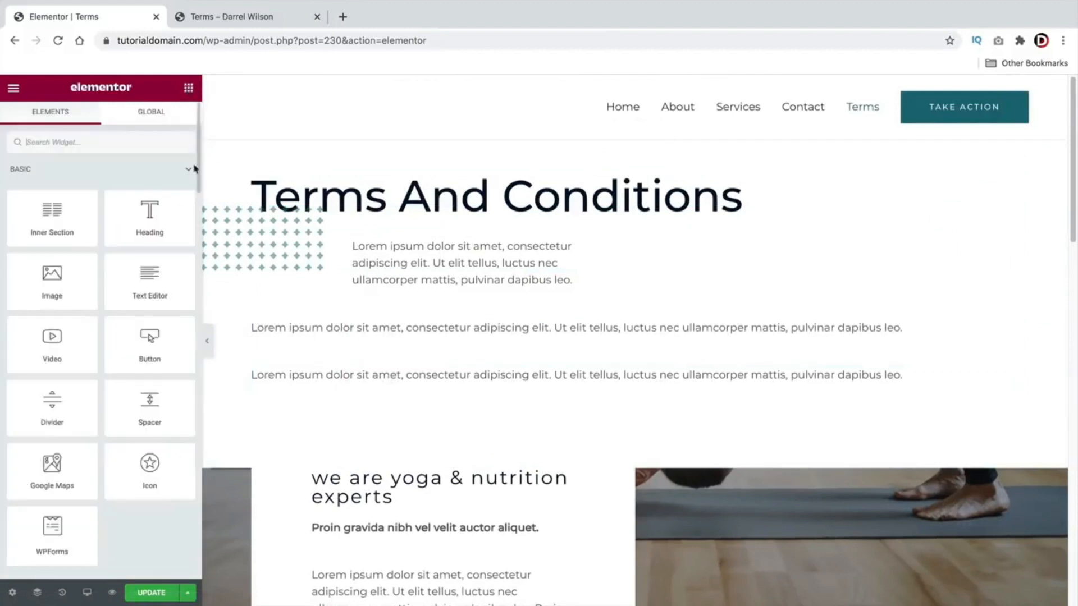
pyautogui.moveTo(150, 281); pyautogui.dragTo(391, 394)
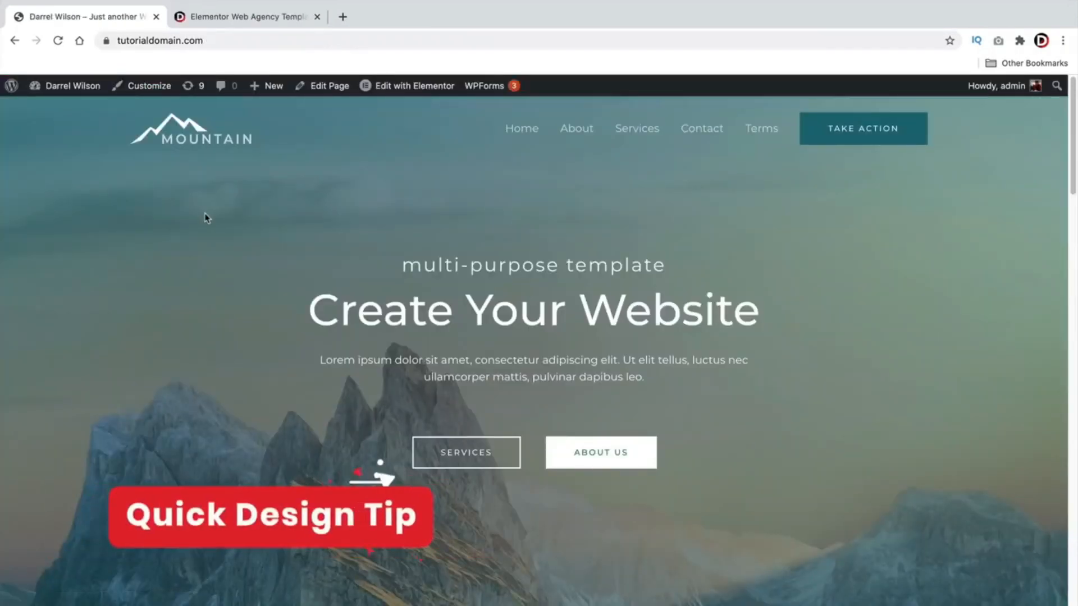
# Go from the live site to the WordPress dashboard, open Starter Templates, and browse the available site templates.
pyautogui.moveTo(74, 91)
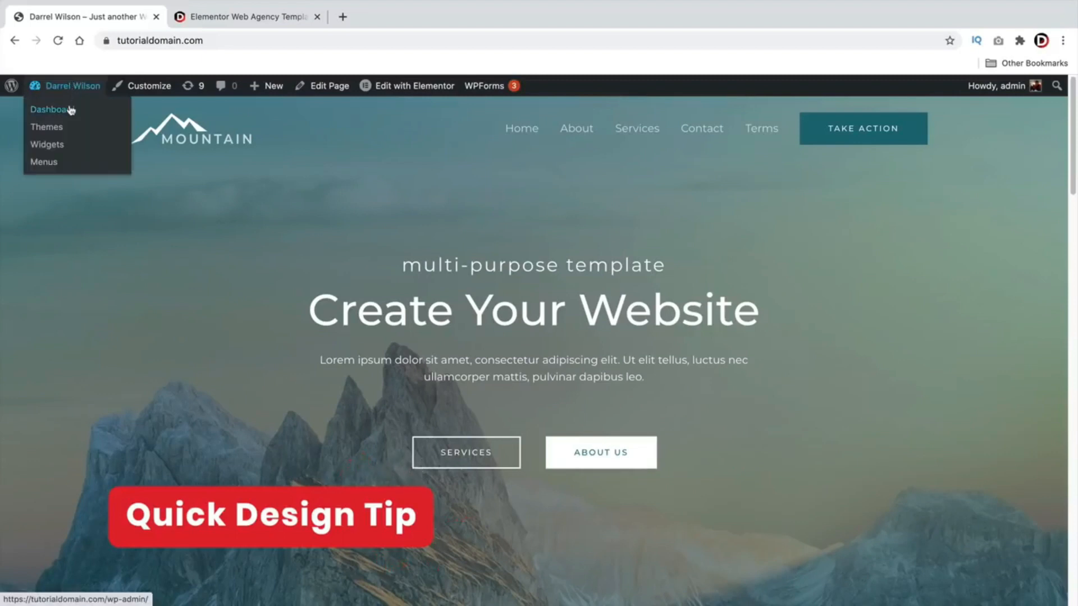
pyautogui.click(70, 110)
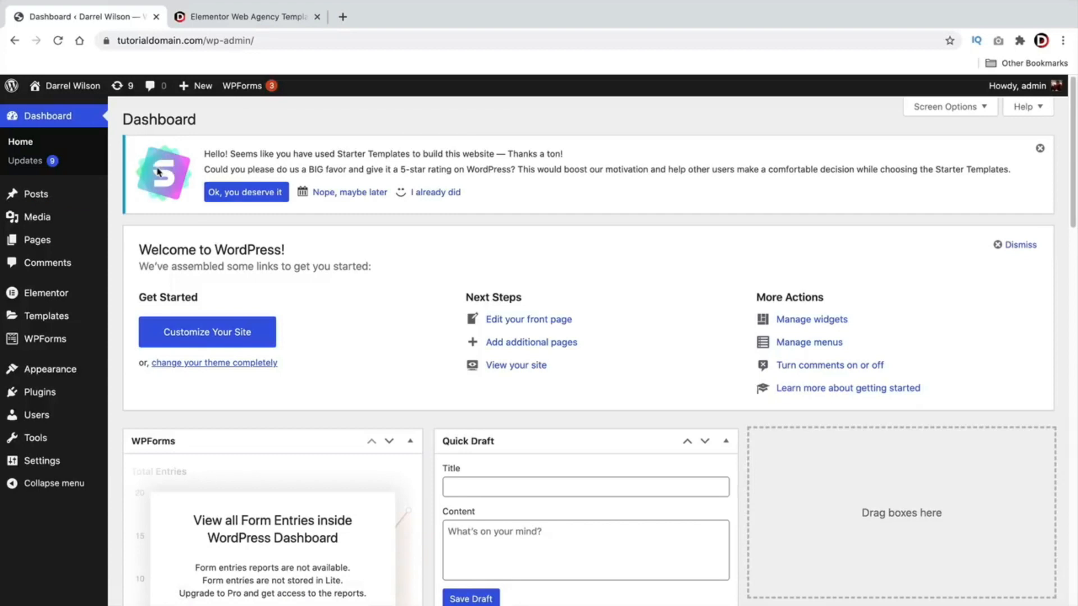
pyautogui.moveTo(67, 369)
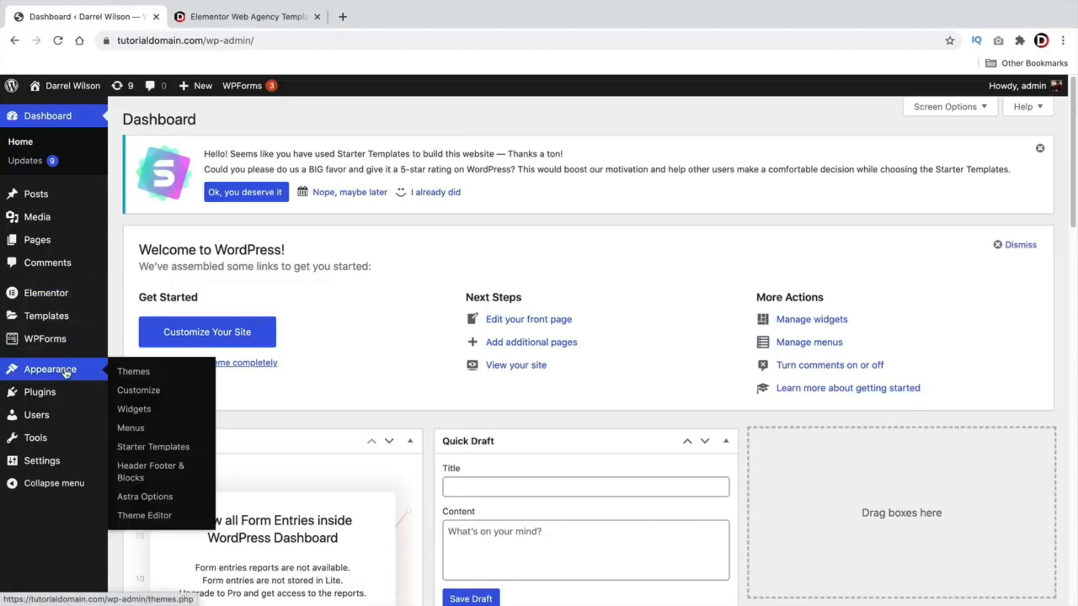
pyautogui.click(144, 448)
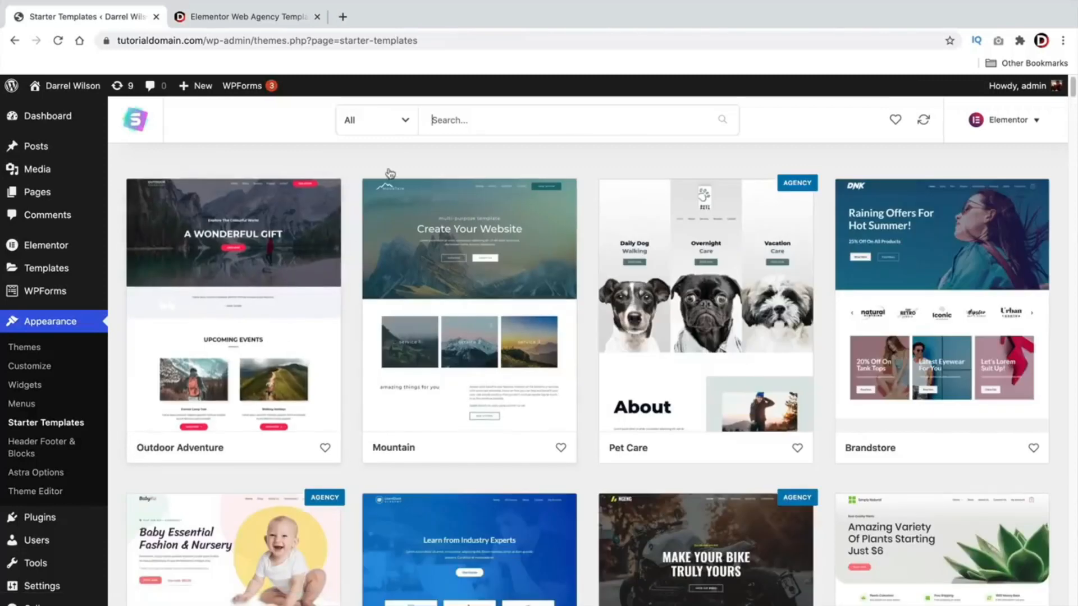
pyautogui.moveTo(1074, 92); pyautogui.dragTo(1073, 601)
pyautogui.scroll(10, 805, 421)
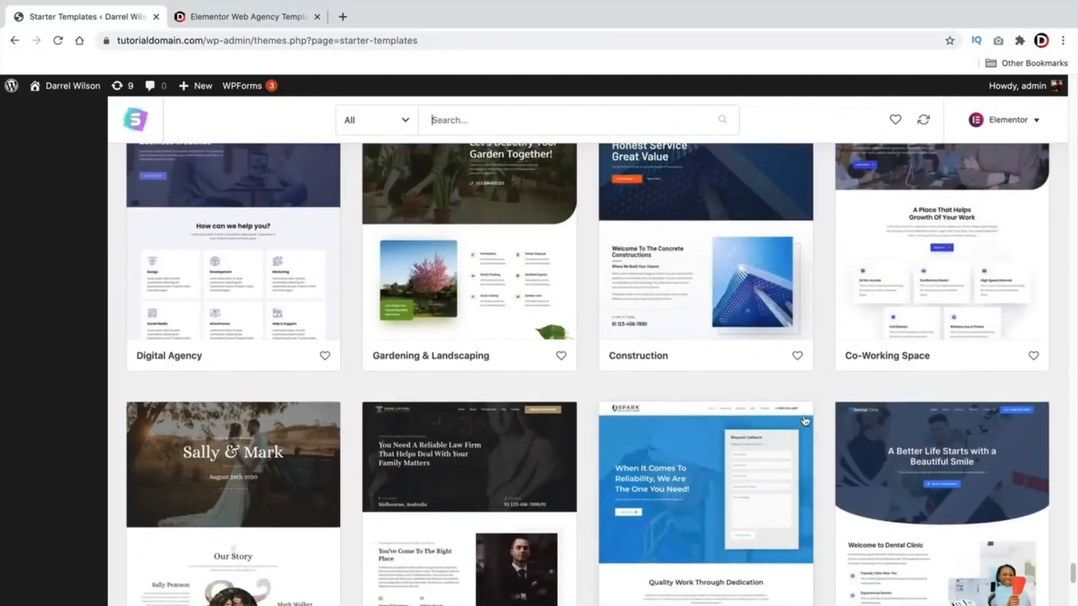
pyautogui.scroll(2, 805, 421)
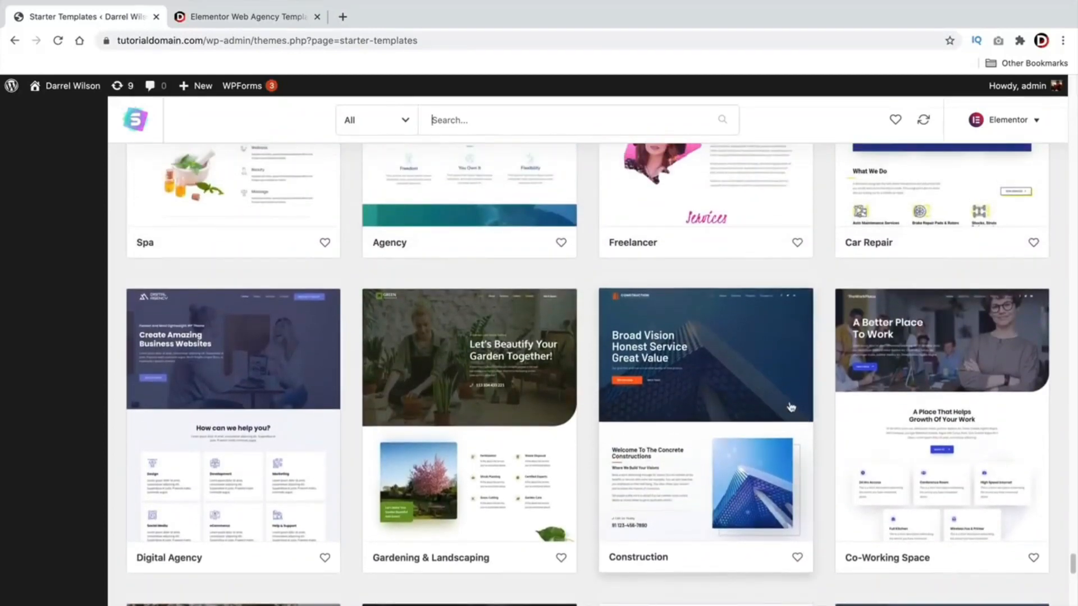
# Open the Digital Agency site template and examine its Home page preview.
pyautogui.click(246, 394)
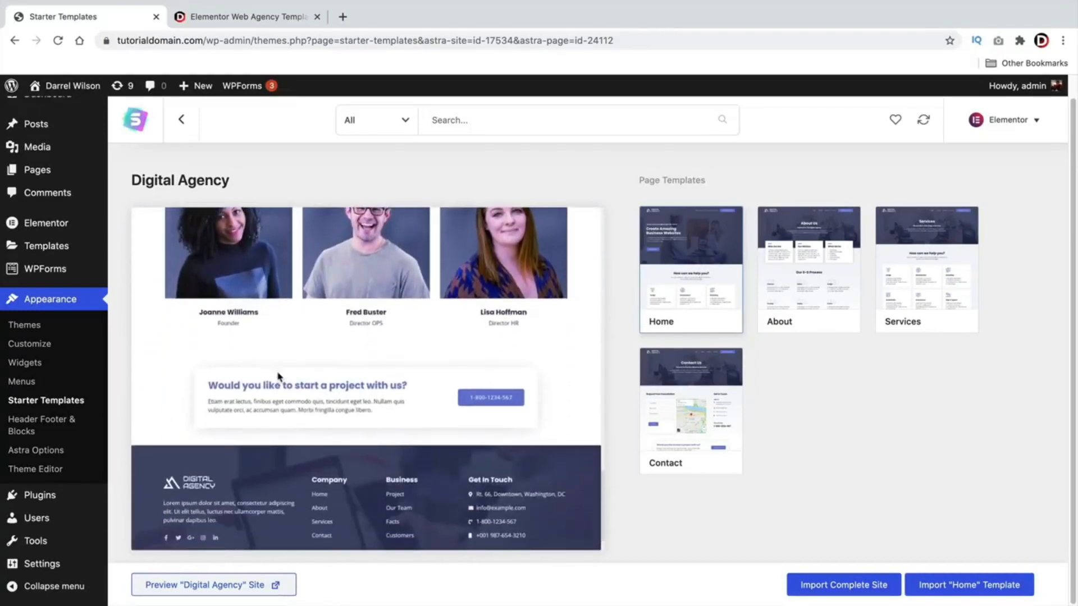
pyautogui.scroll(10, 315, 421)
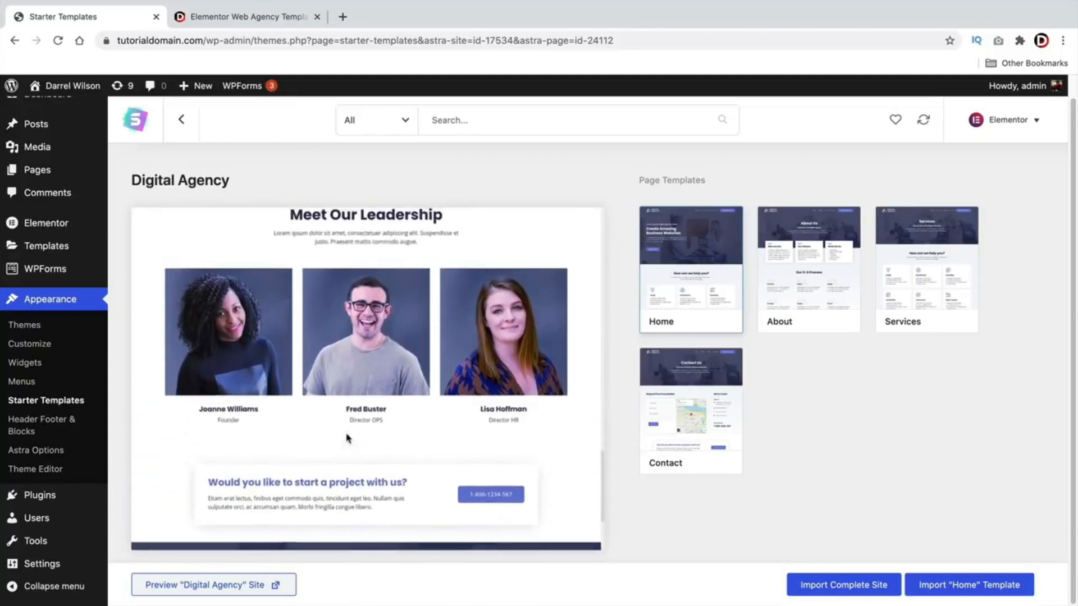
pyautogui.scroll(10, 347, 434)
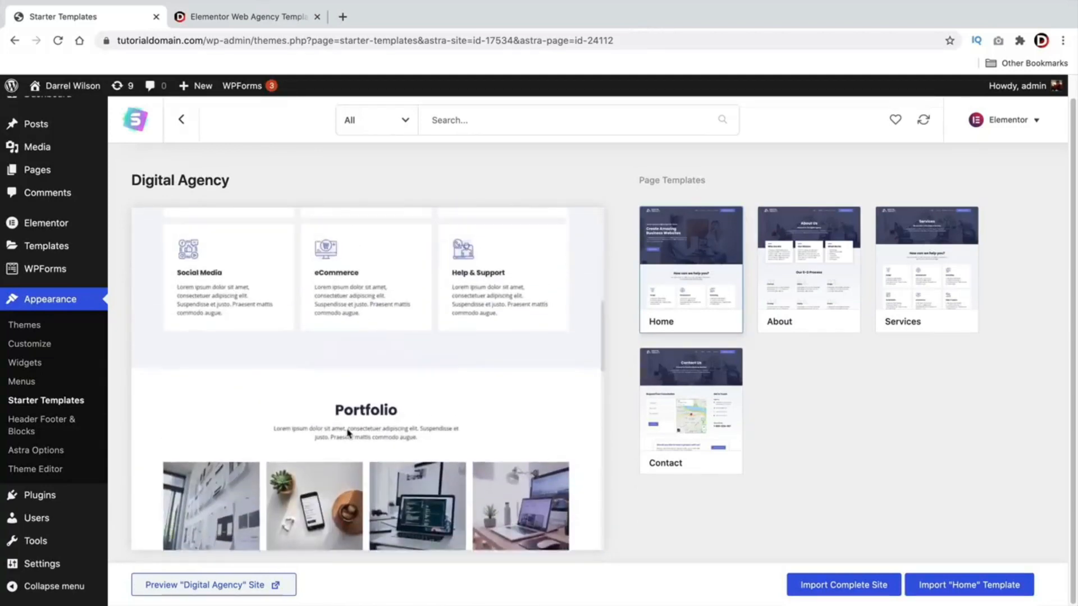
# Compare the Digital Agency Home preview with the redesigned Elementor Web Agency Template on its product page, from hero to footer, and return to the Home preview.
pyautogui.scroll(5, 348, 433)
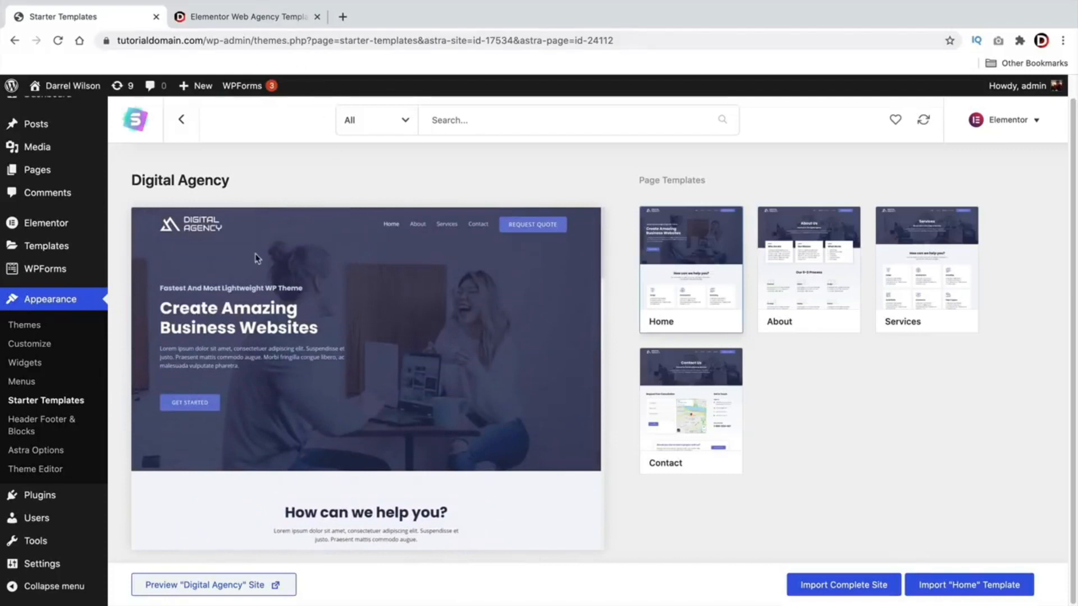
pyautogui.click(287, 19)
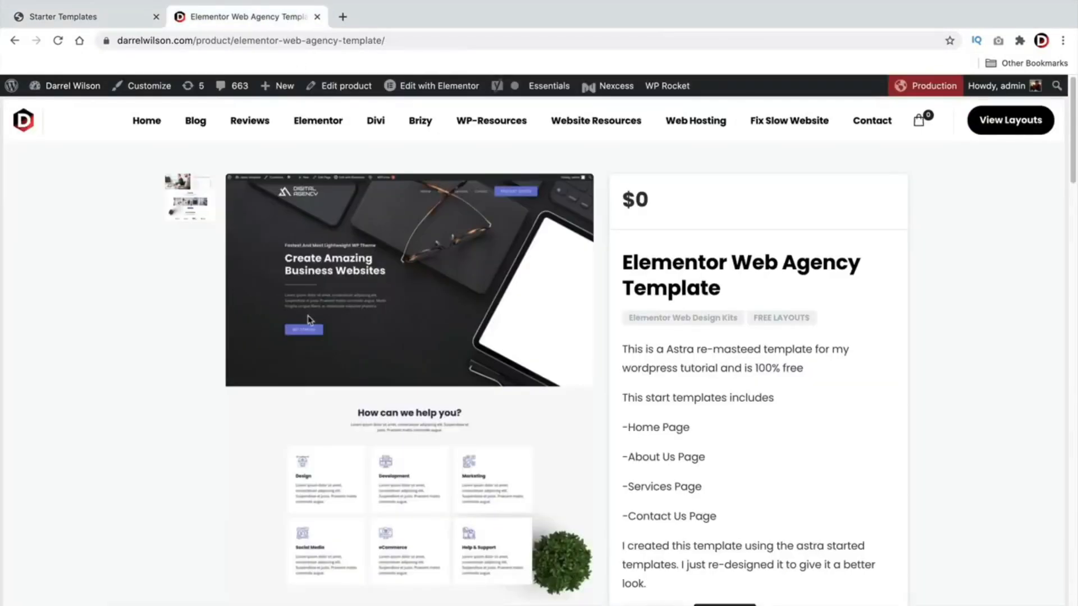
pyautogui.scroll(-1, 309, 320)
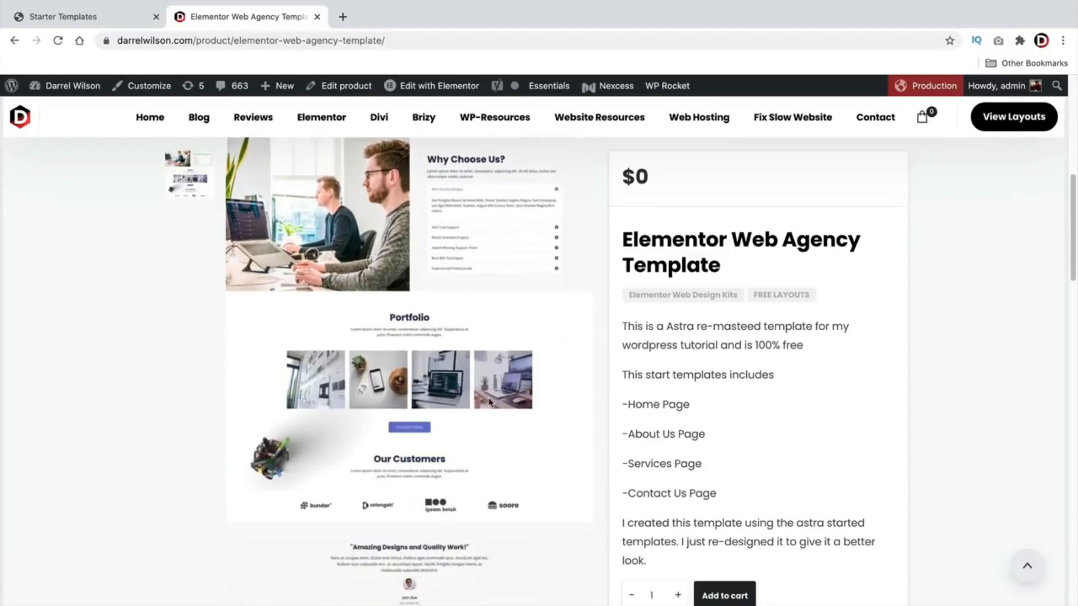
pyautogui.click(90, 18)
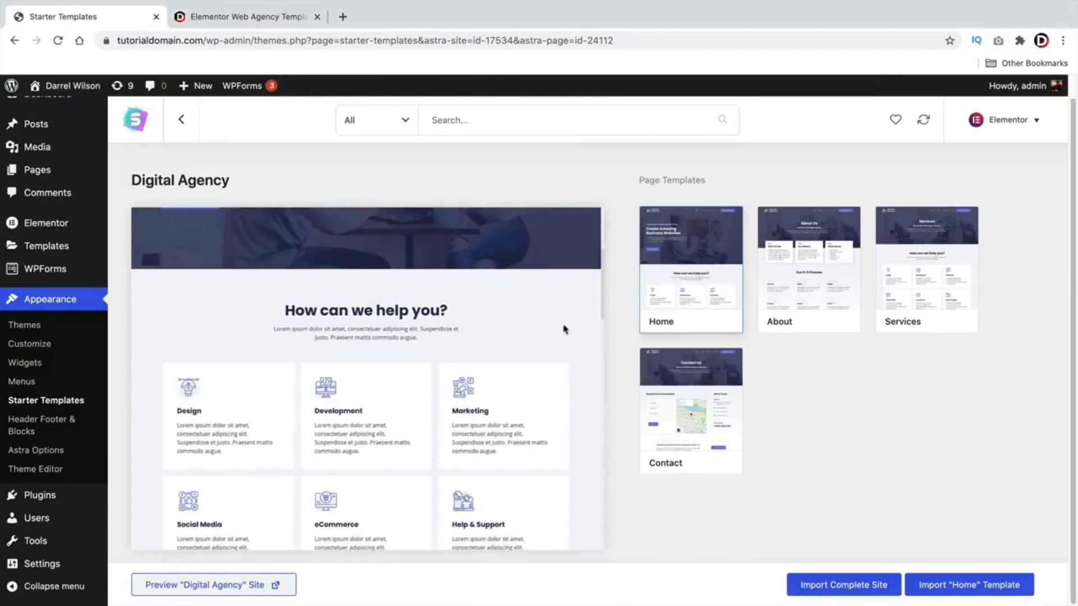
pyautogui.scroll(-6, 456, 321)
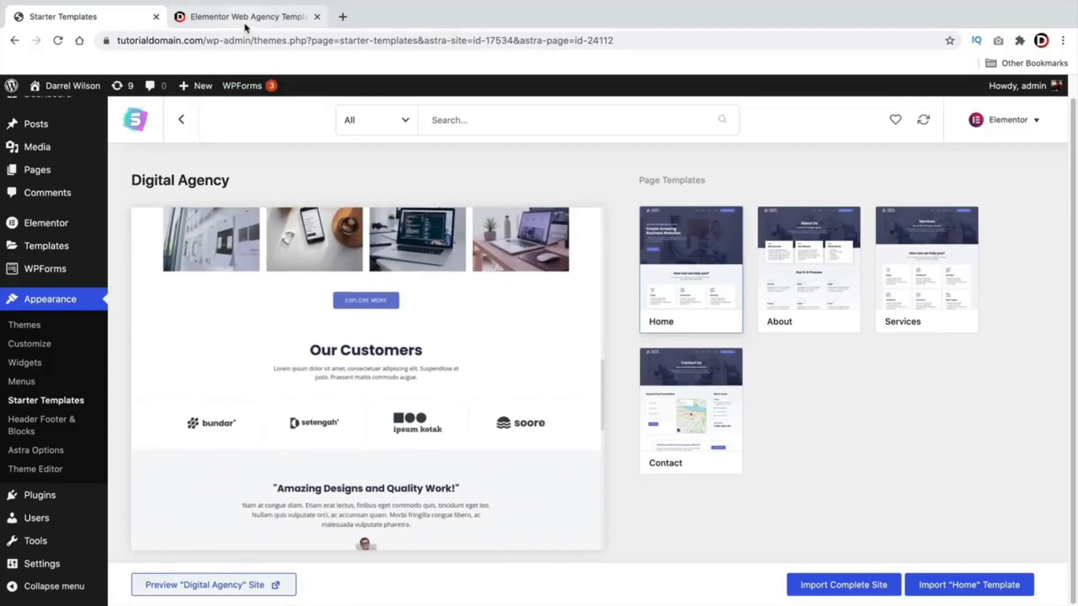
pyautogui.click(245, 25)
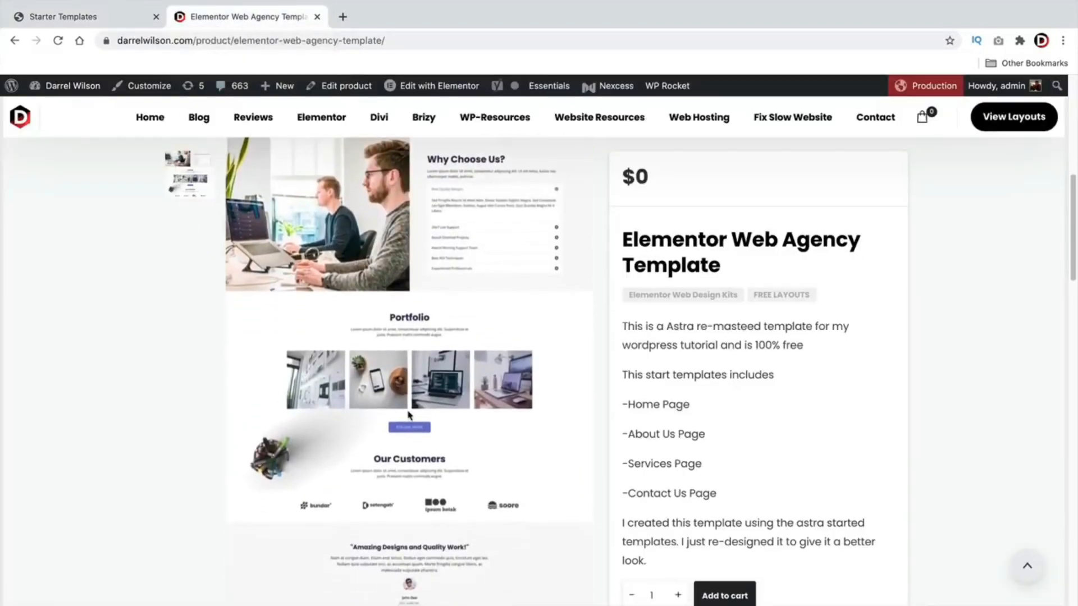
pyautogui.scroll(-3, 409, 418)
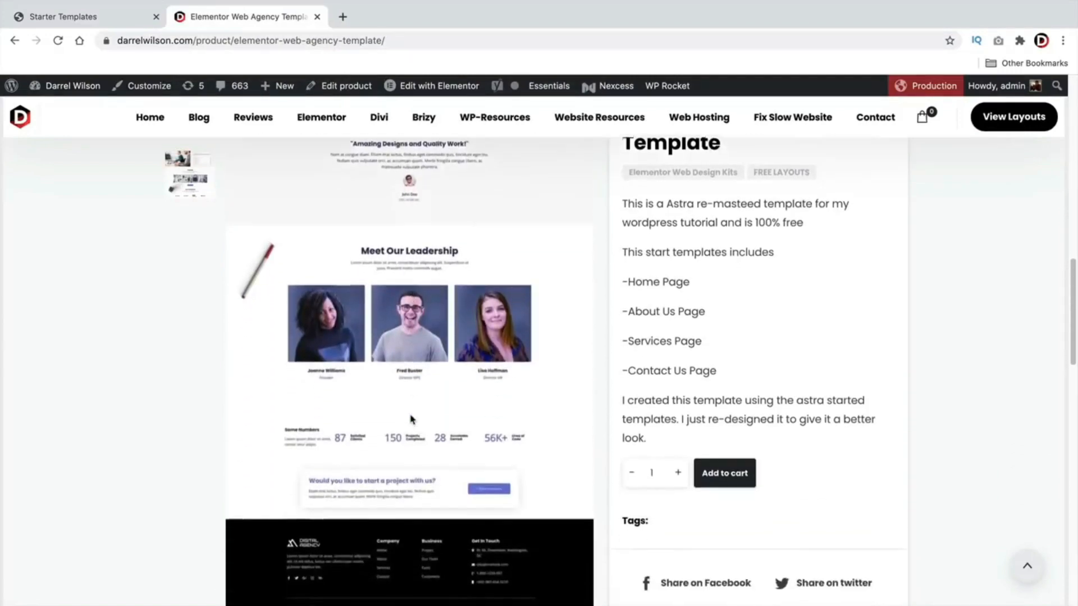
pyautogui.scroll(-2, 410, 419)
pyautogui.scroll(5, 410, 414)
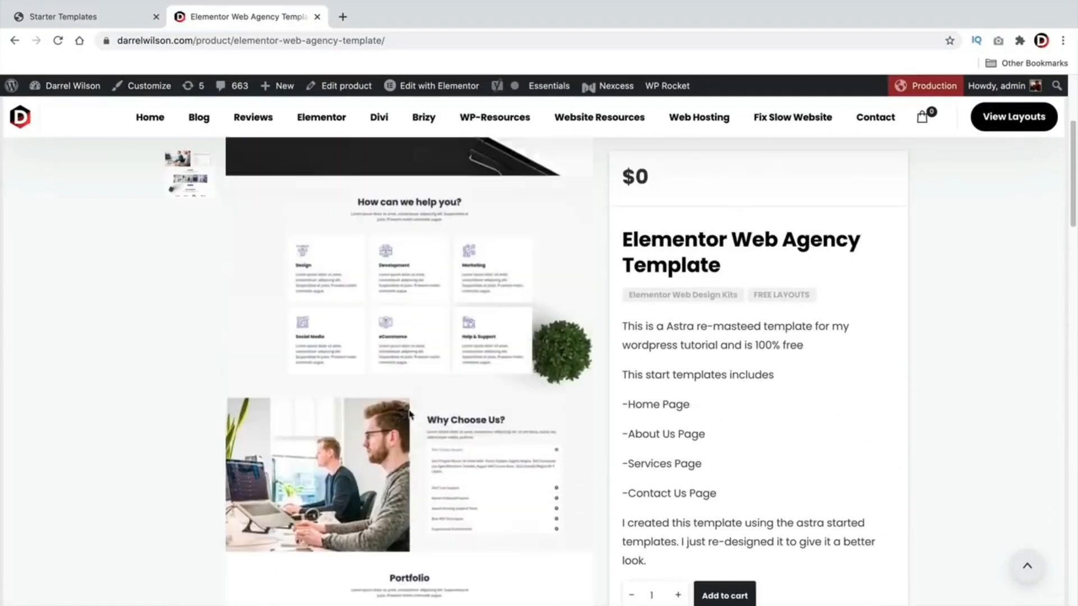
pyautogui.click(80, 18)
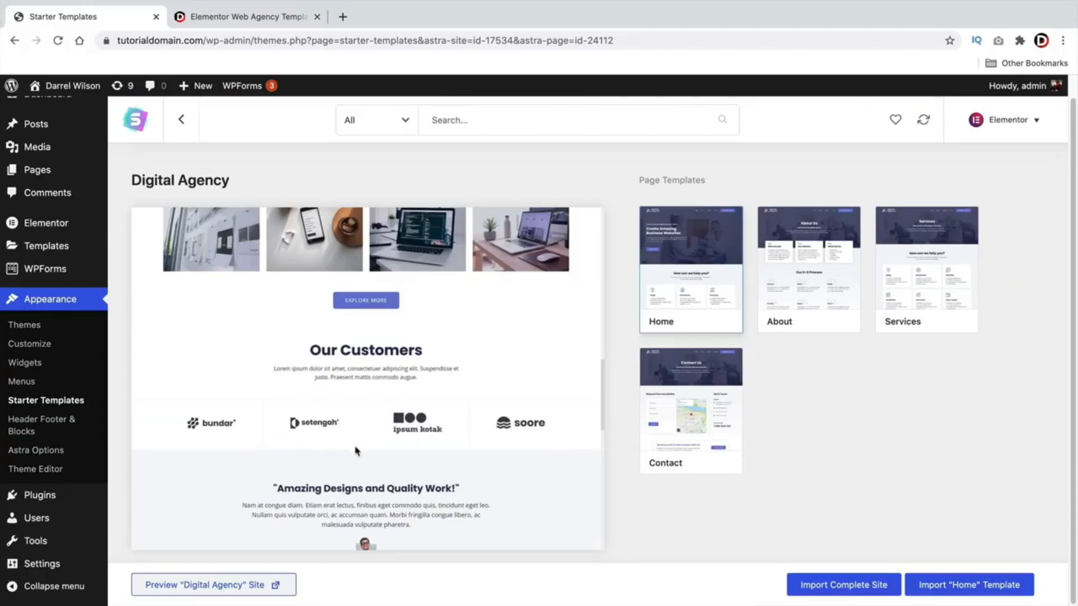
pyautogui.scroll(4, 482, 442)
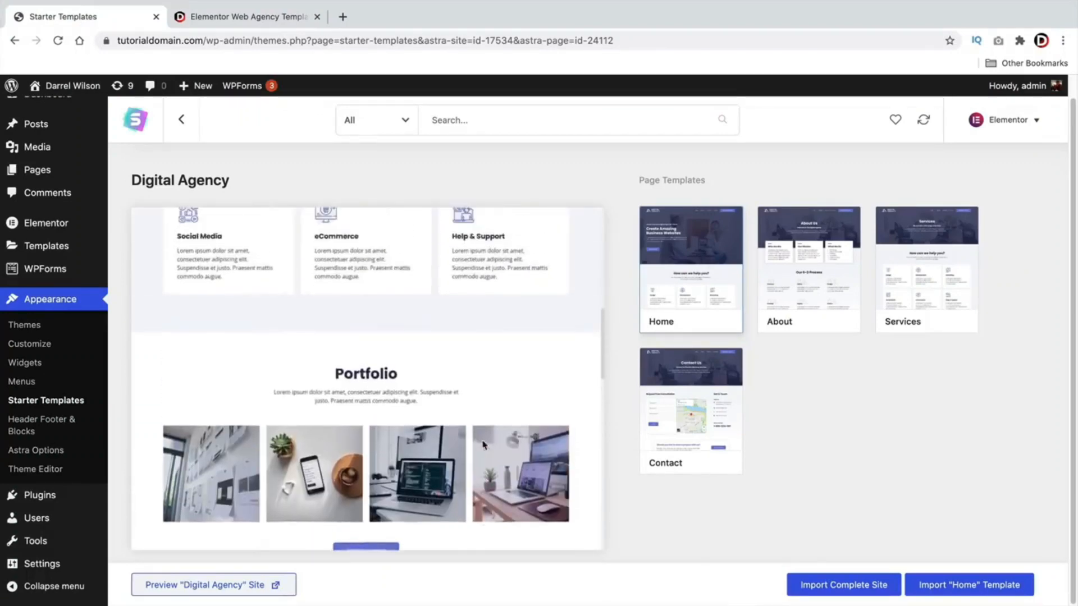
pyautogui.scroll(7, 482, 444)
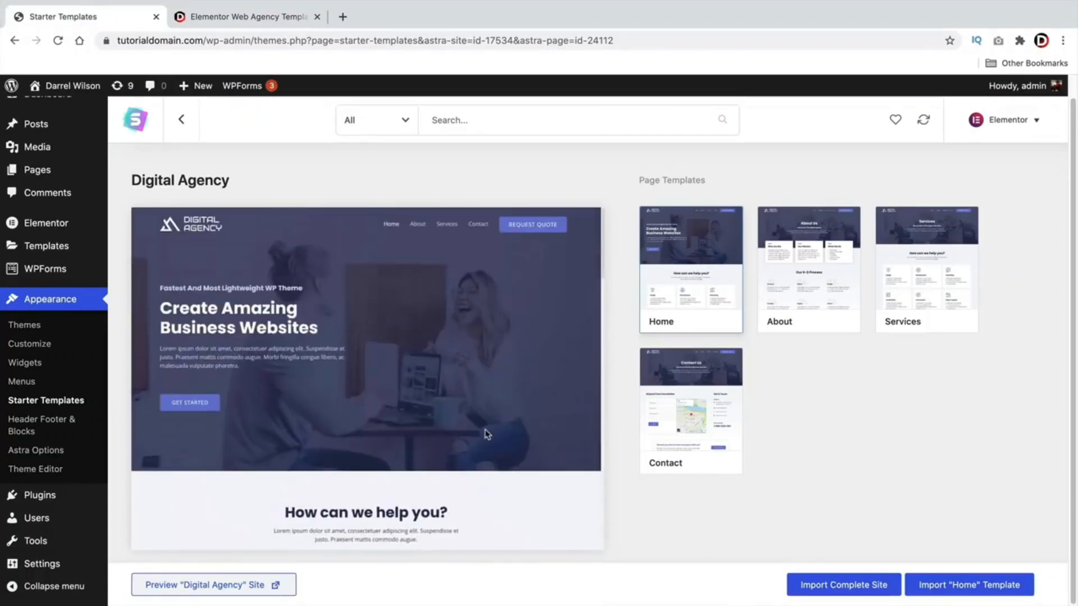